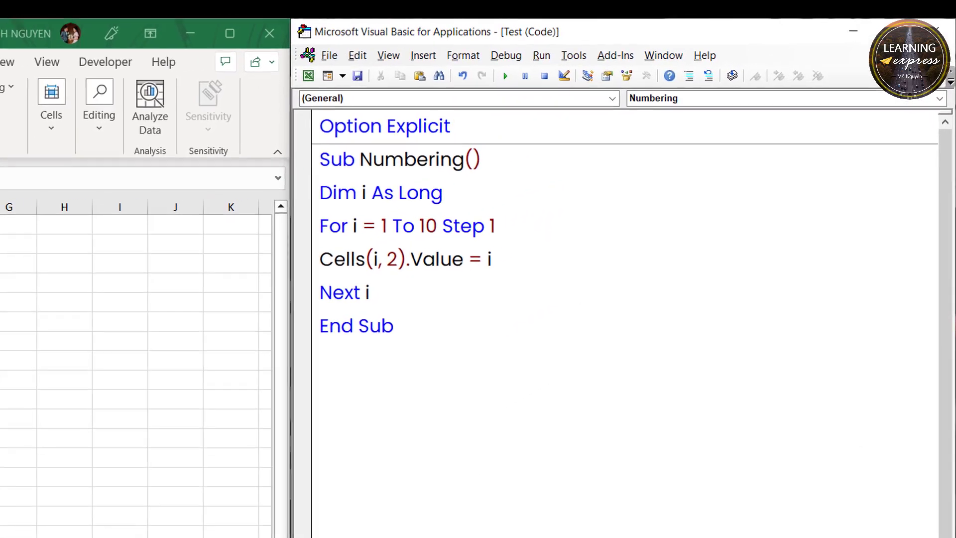
Add the Step Into command from the Customize dialog's Debug category to the toolbar.
click(477, 64)
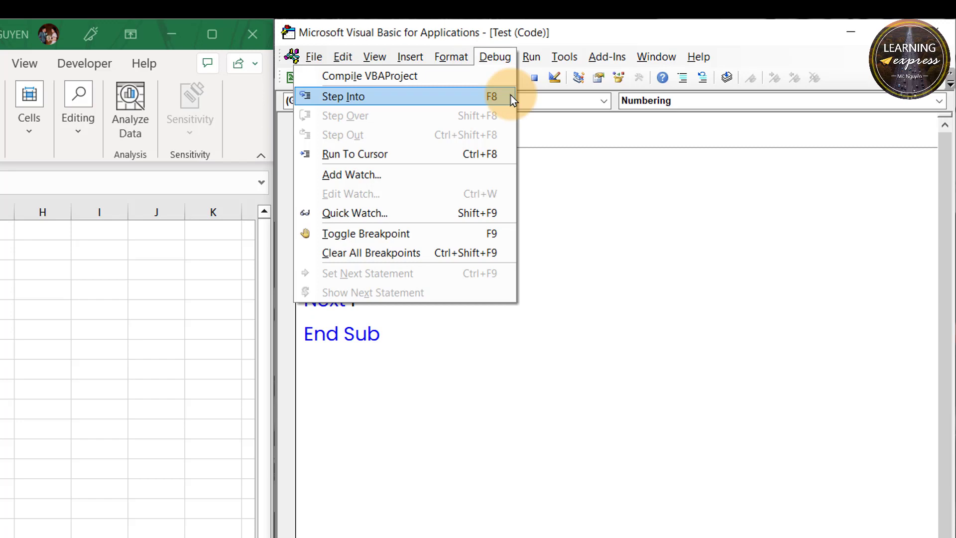
click(950, 86)
click(917, 102)
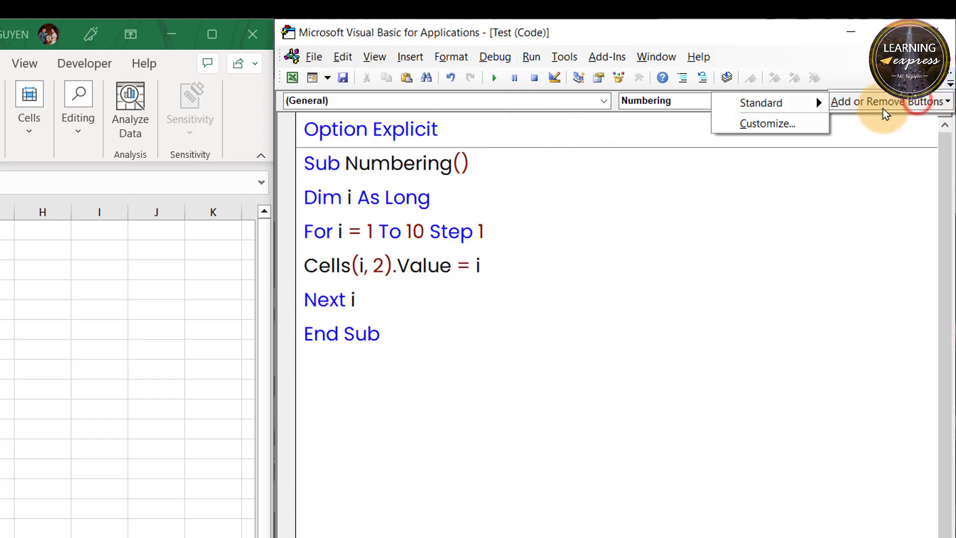
click(819, 123)
click(482, 380)
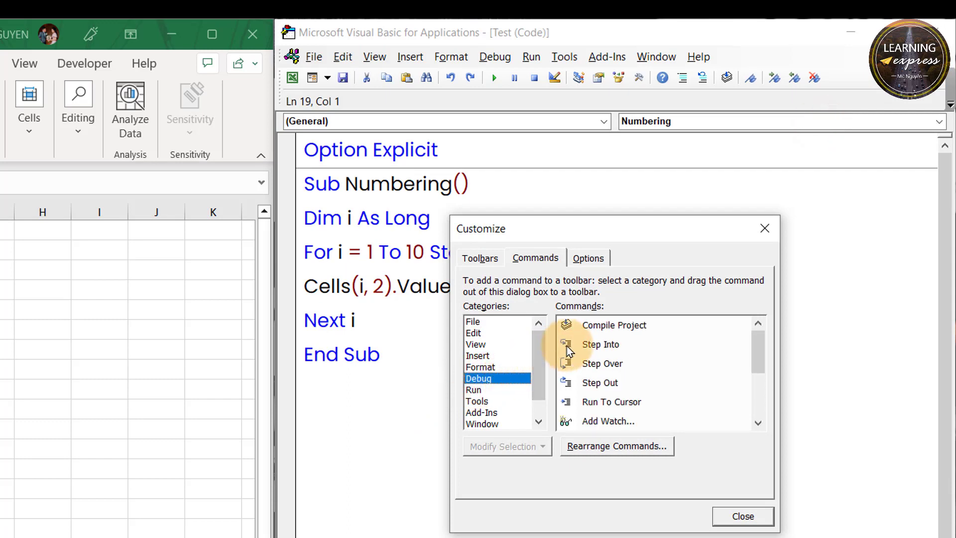
drag(569, 348, 604, 180)
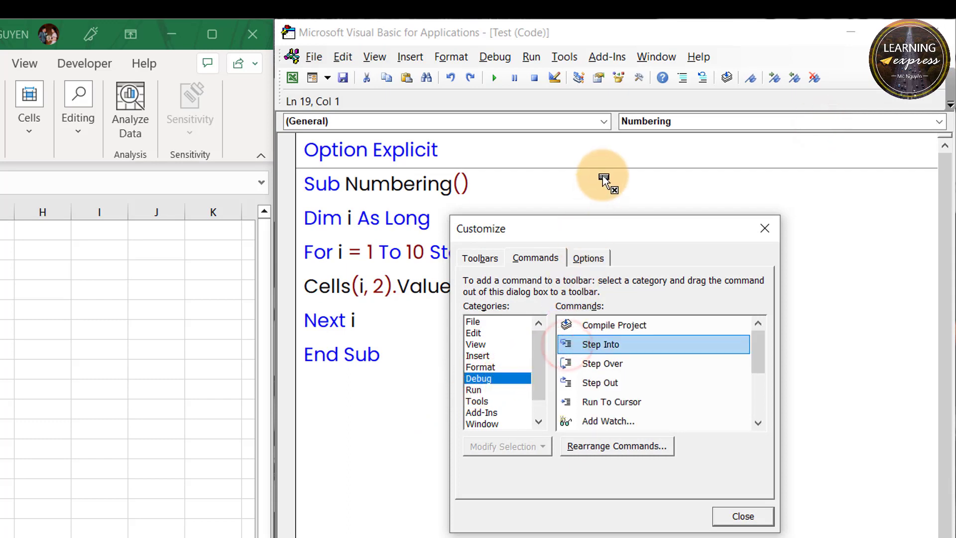
drag(604, 179, 740, 82)
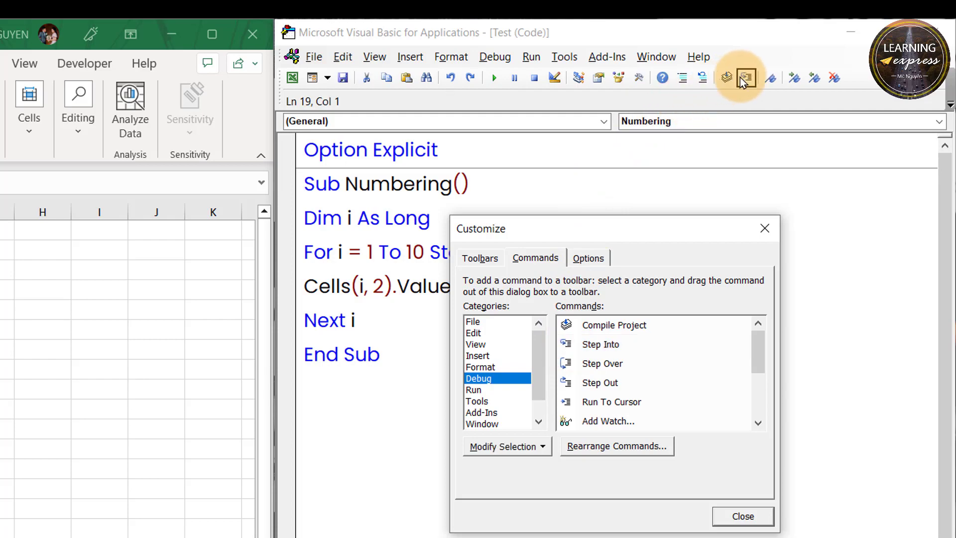
click(751, 515)
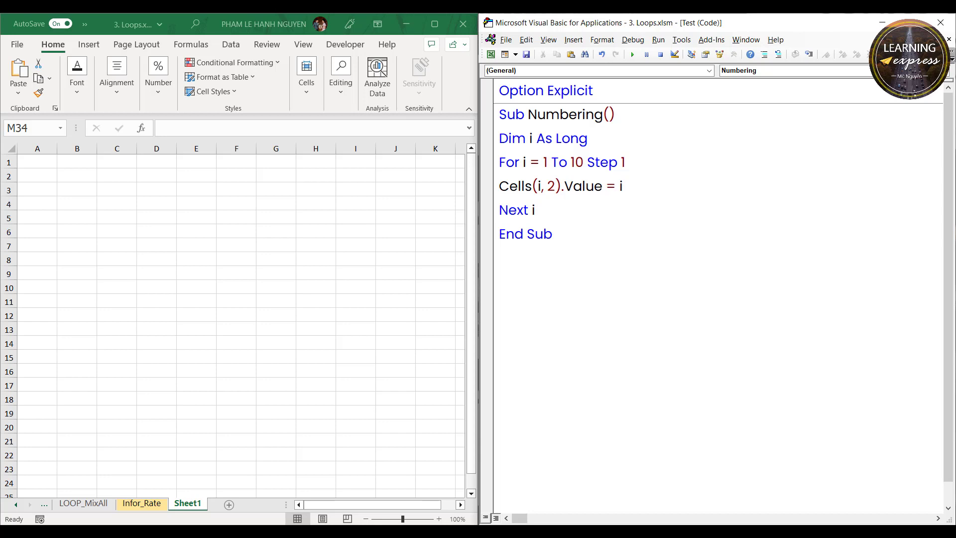
Step line by line through the Numbering macro until B1 and B2 hold 1 and 2, then reset.
click(558, 239)
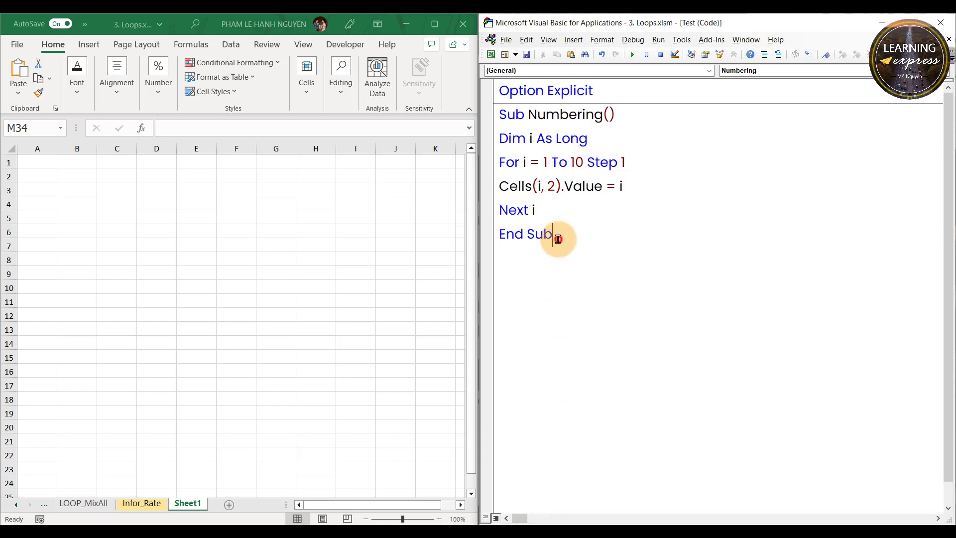
click(813, 58)
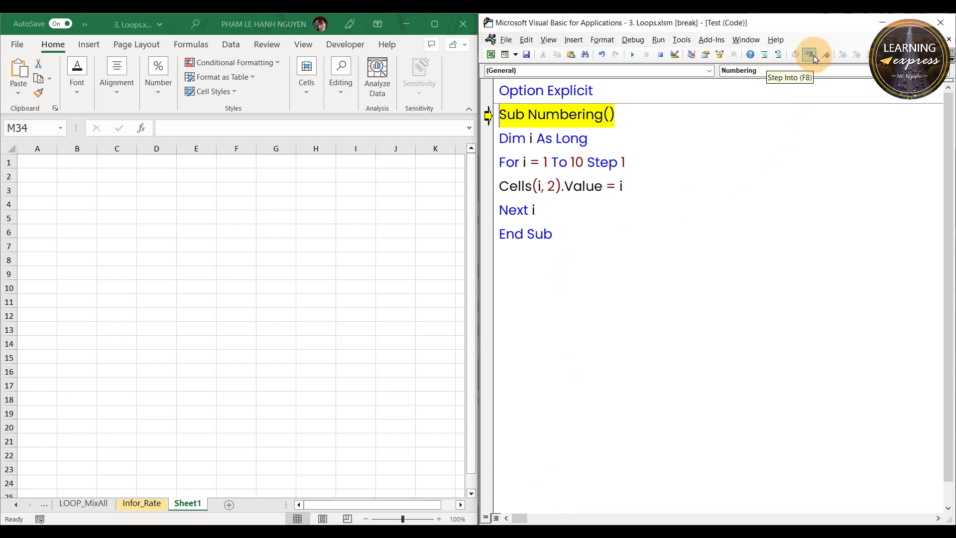
click(814, 57)
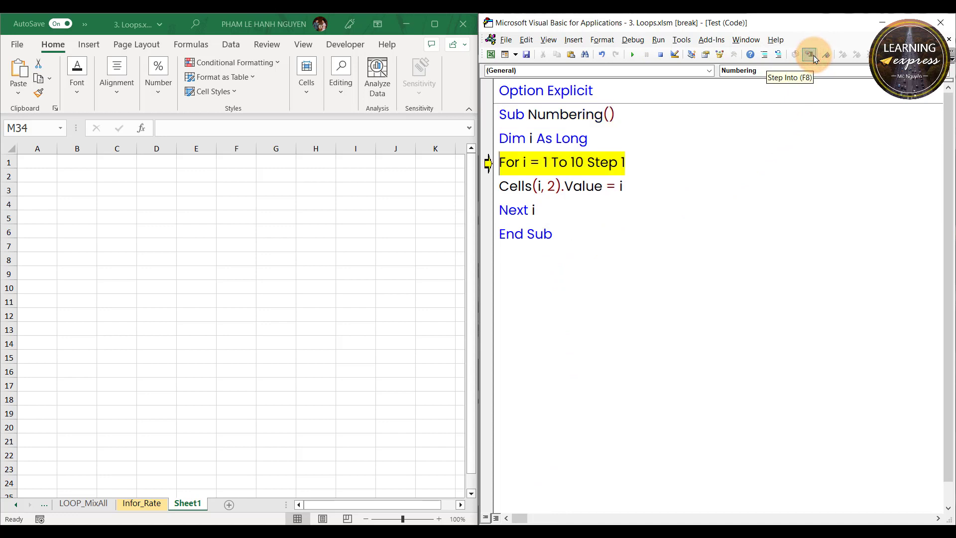
click(814, 57)
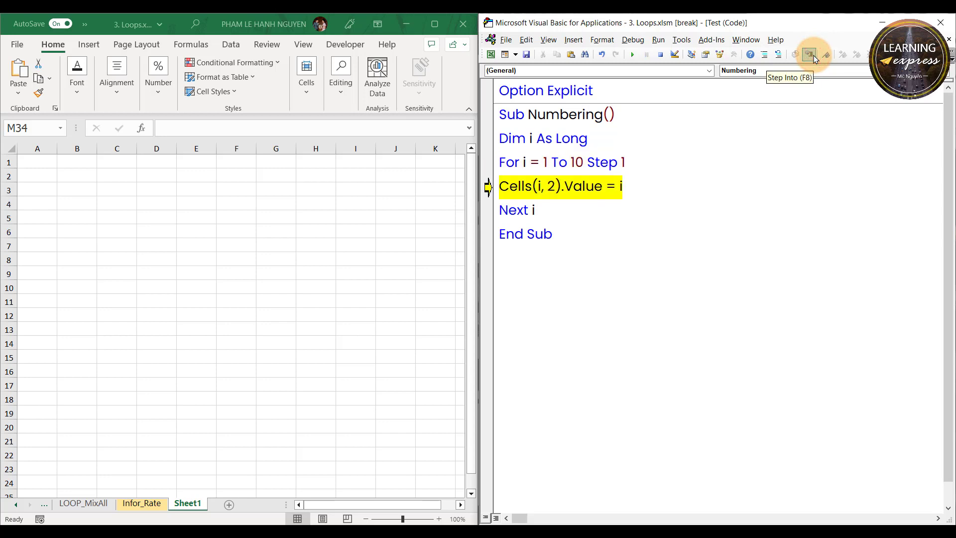
click(814, 58)
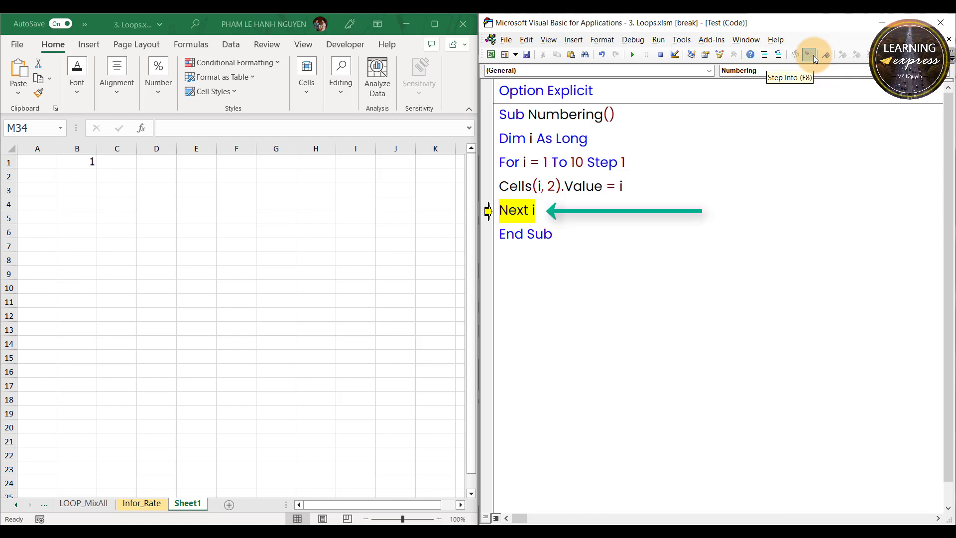
click(813, 56)
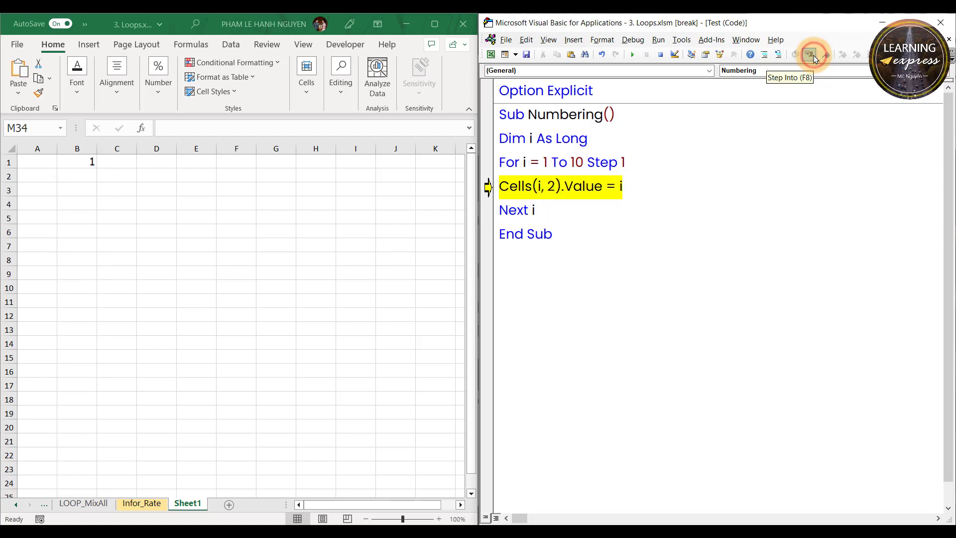
click(813, 56)
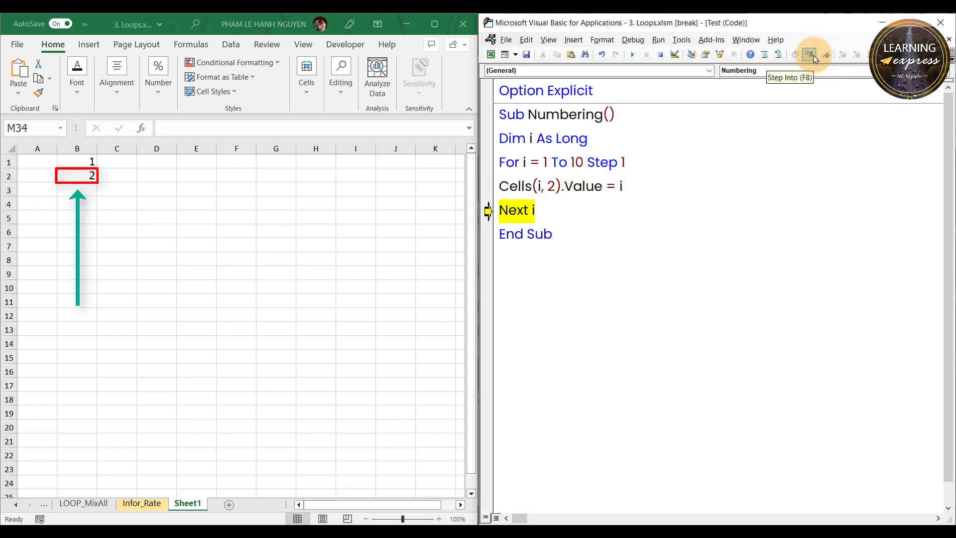
click(661, 55)
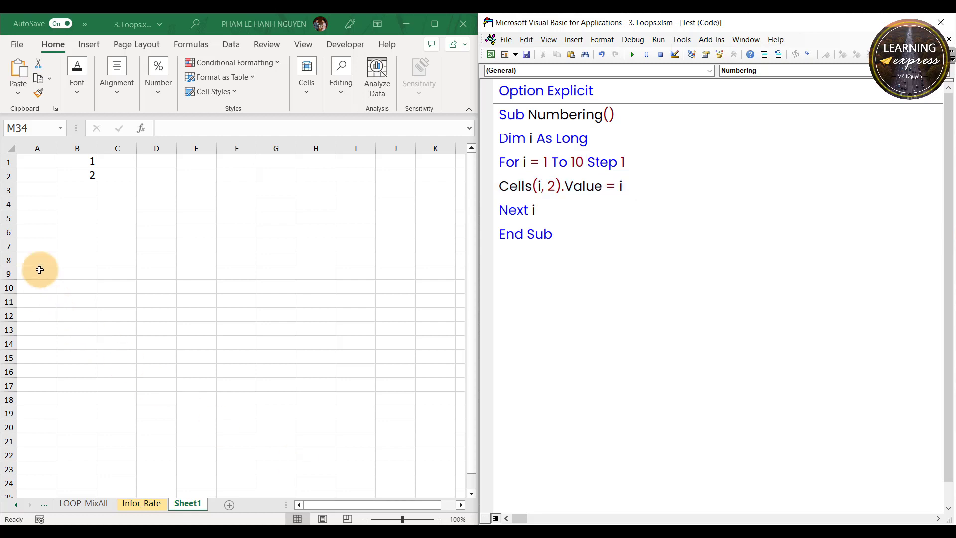
Clear B1:B2 and run the Numbering macro to fill B1:B10 with 1–10.
click(67, 168)
drag(67, 167, 67, 172)
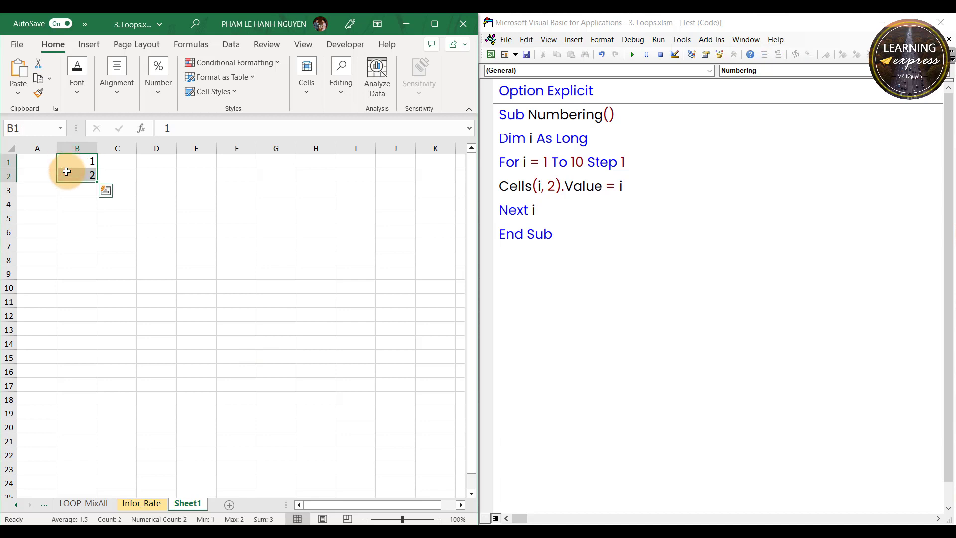
key(Delete)
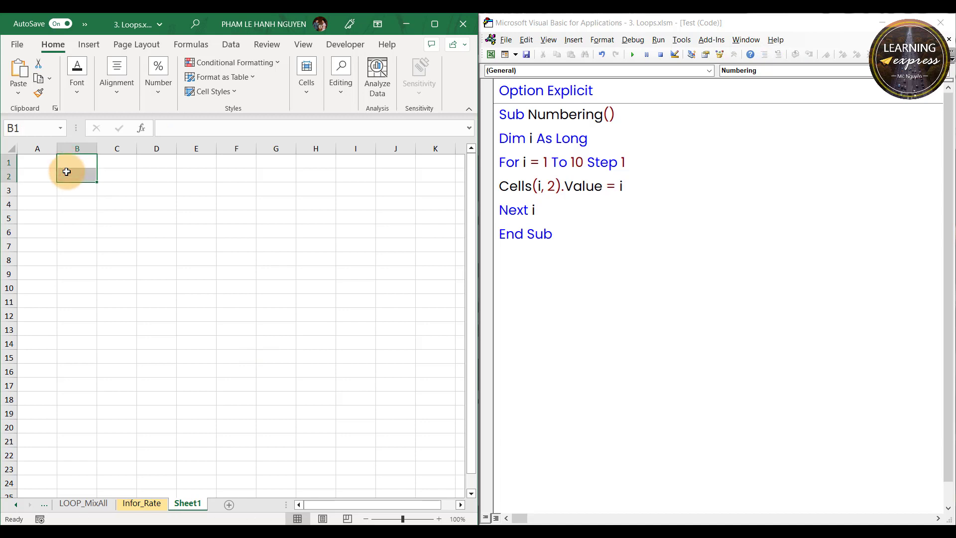
click(555, 235)
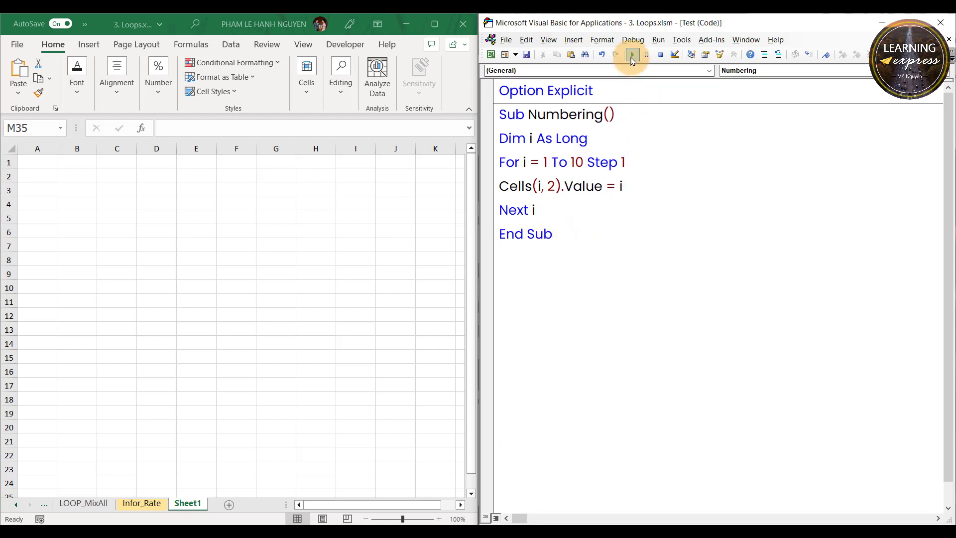
click(632, 55)
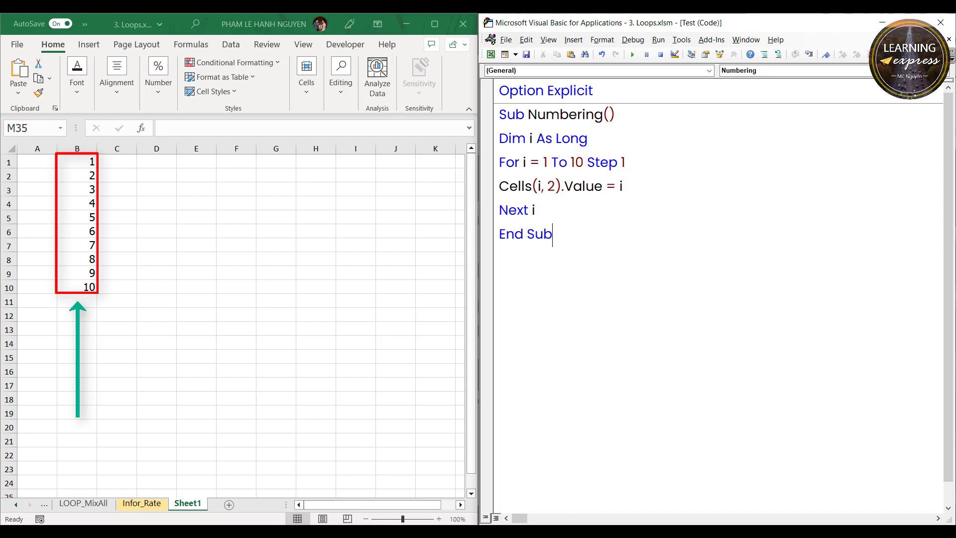
Delete the 'Step 1' clause from the For line and run the macro again.
drag(625, 162, 591, 161)
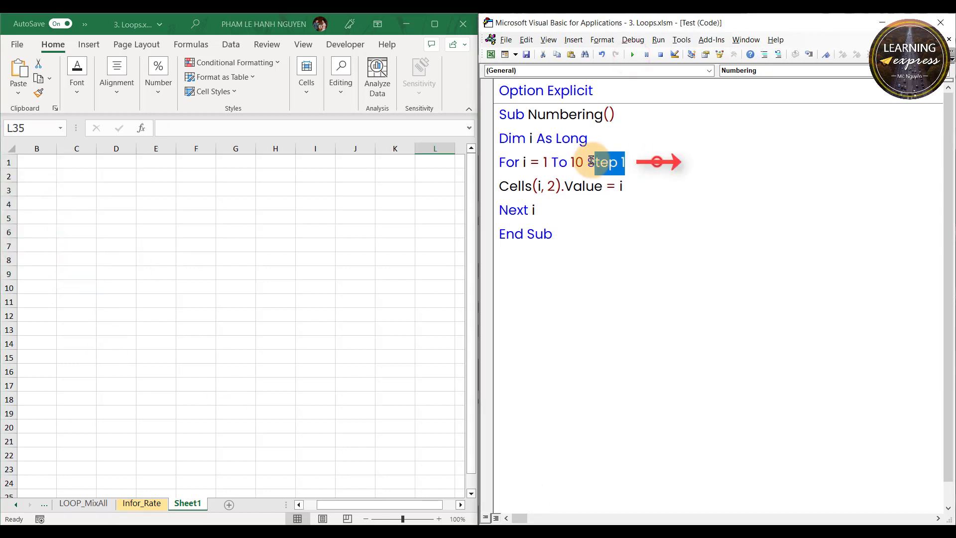
key(Delete)
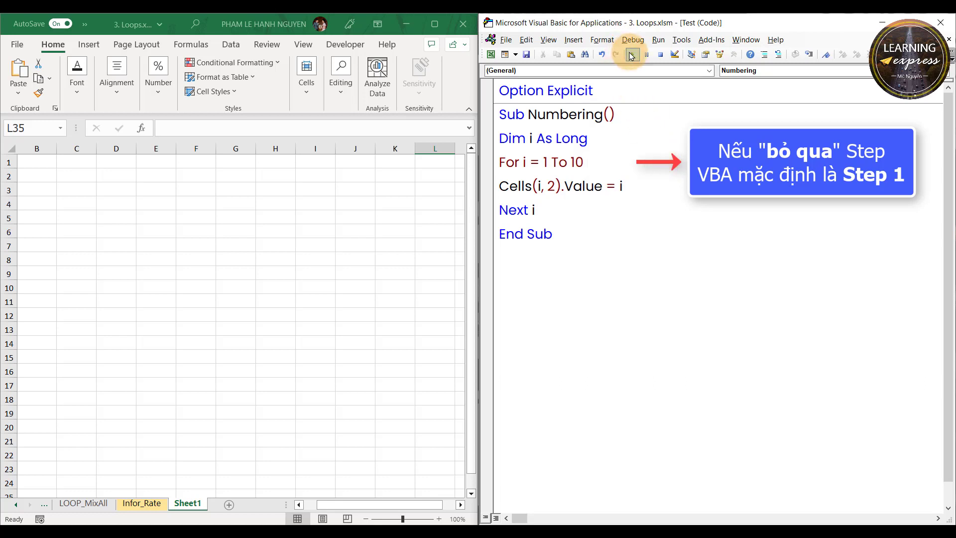
click(630, 54)
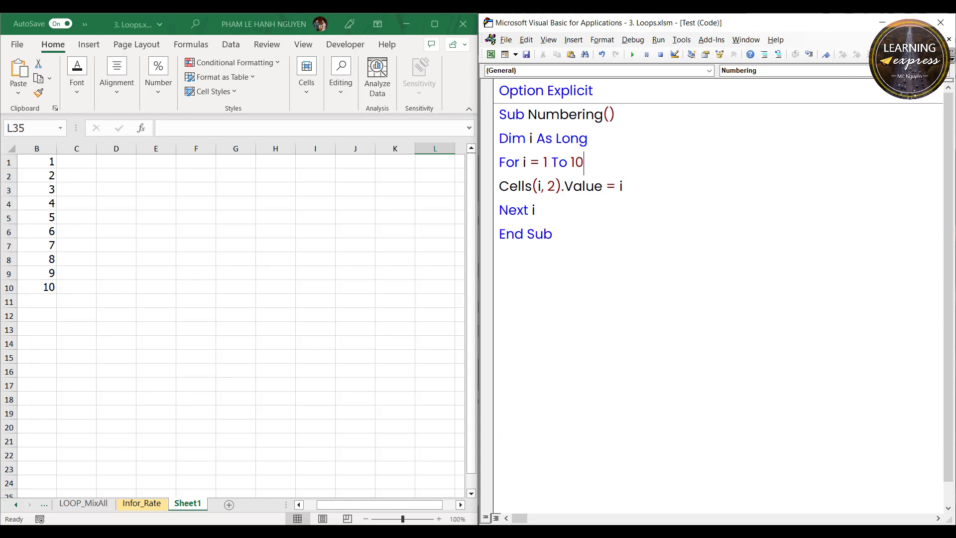
Give the loop Step 2 and change Cells(i, 2) to Cells(i, 4) for column D.
text( Step 2)
key(Down)
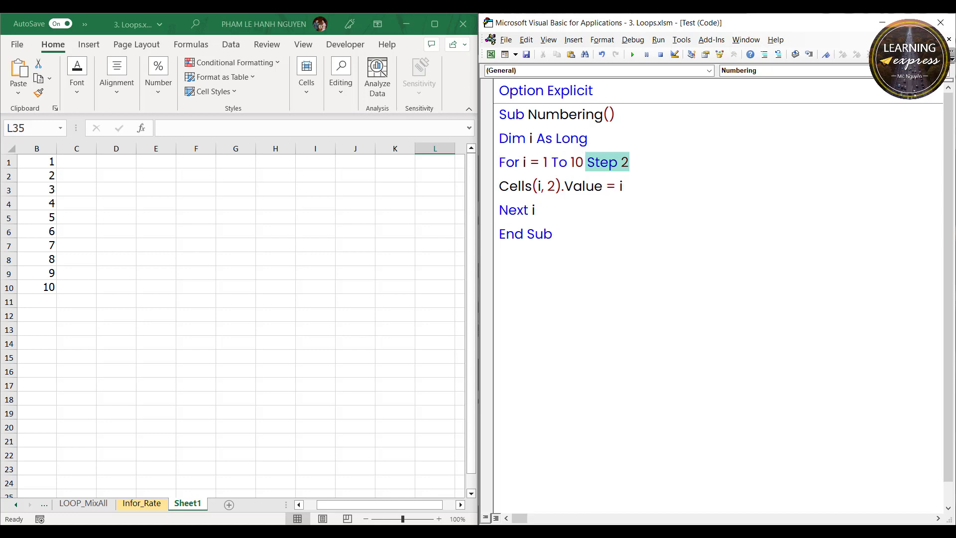
double_click(552, 187)
text(4)
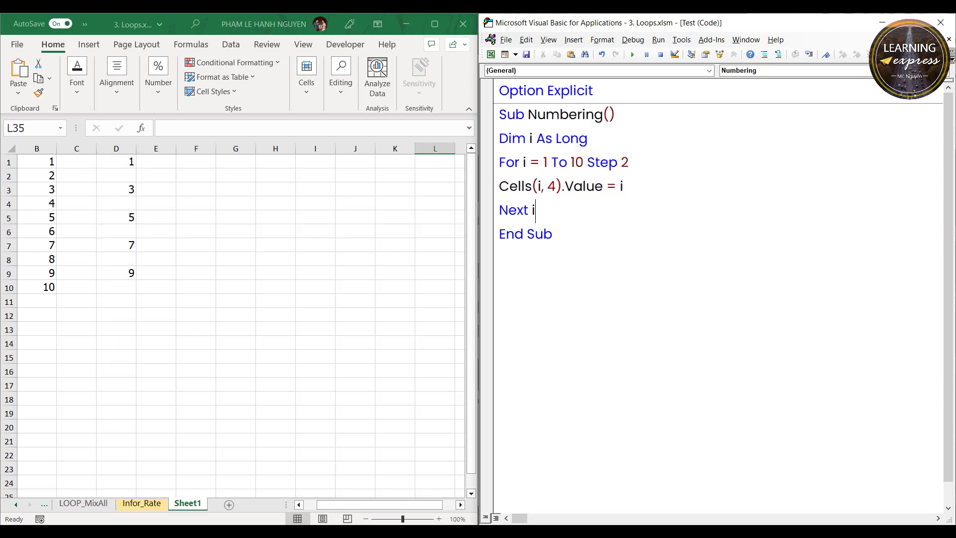
Change the step to 3 and the column to 6, then run to fill column F with 1, 4, 7, 10.
click(650, 163)
key(BackSpace)
text(3)
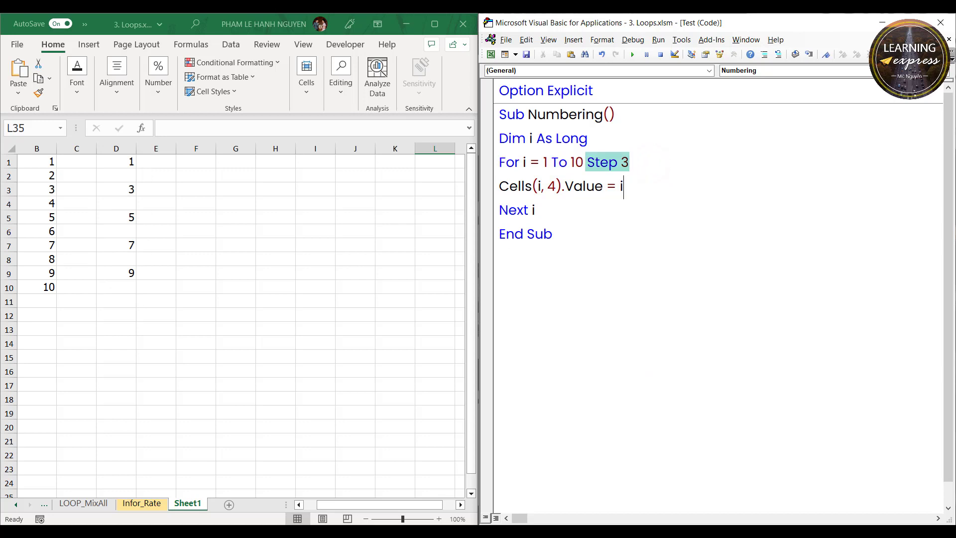
click(557, 187)
key(BackSpace)
text(6)
key(F8)
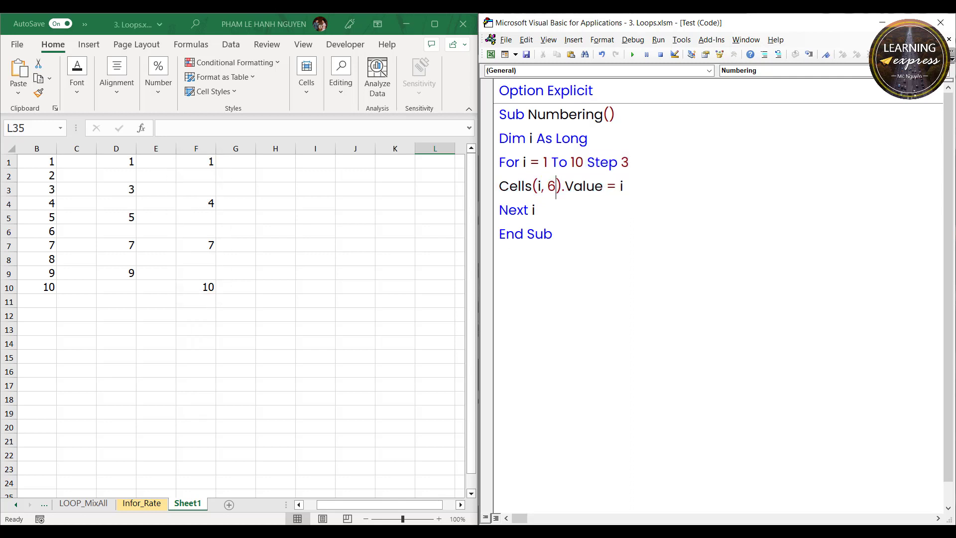
Change the For line to For i = 10 To 1 Step -1 and the Cells column to 8.
click(548, 162)
text(0)
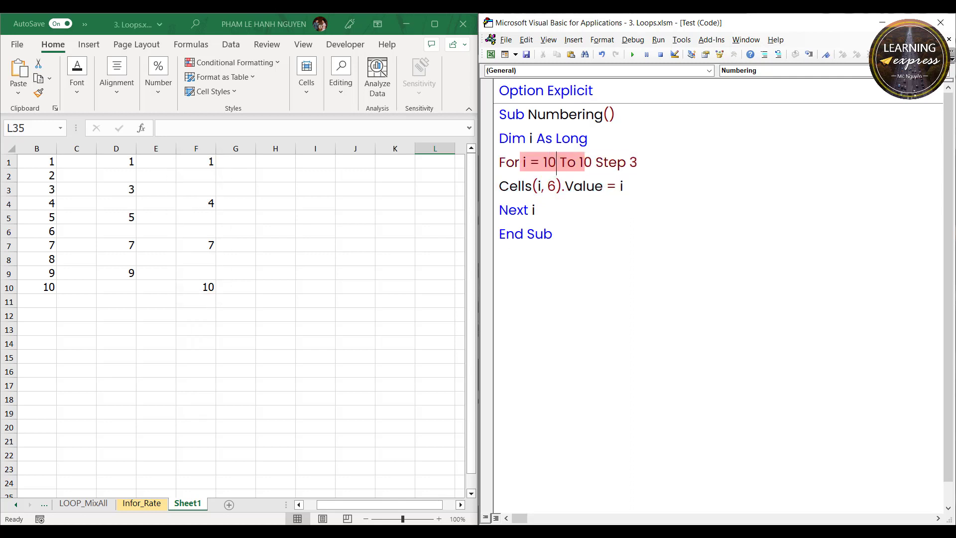
key(Right)
key(Right)
key(Right)
key(Right)
key(Right)
key(Right)
key(BackSpace)
key(Right)
key(Right)
key(Right)
key(Right)
key(Right)
key(Right)
key(Right)
key(BackSpace)
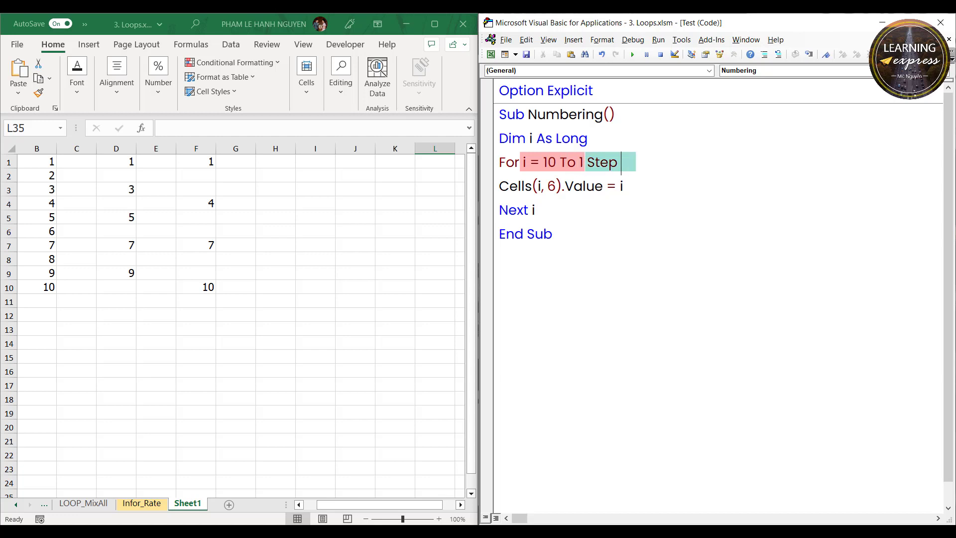
text(-1)
key(Down)
key(Left)
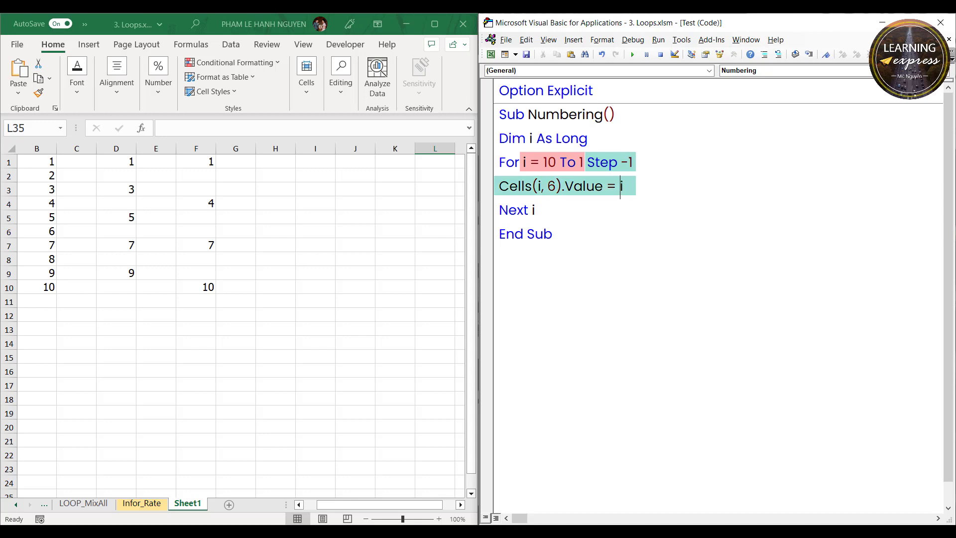
key(Left)
key(Left)
key(Left)
key(Left)
key(Left)
key(Left)
key(Left)
key(BackSpace)
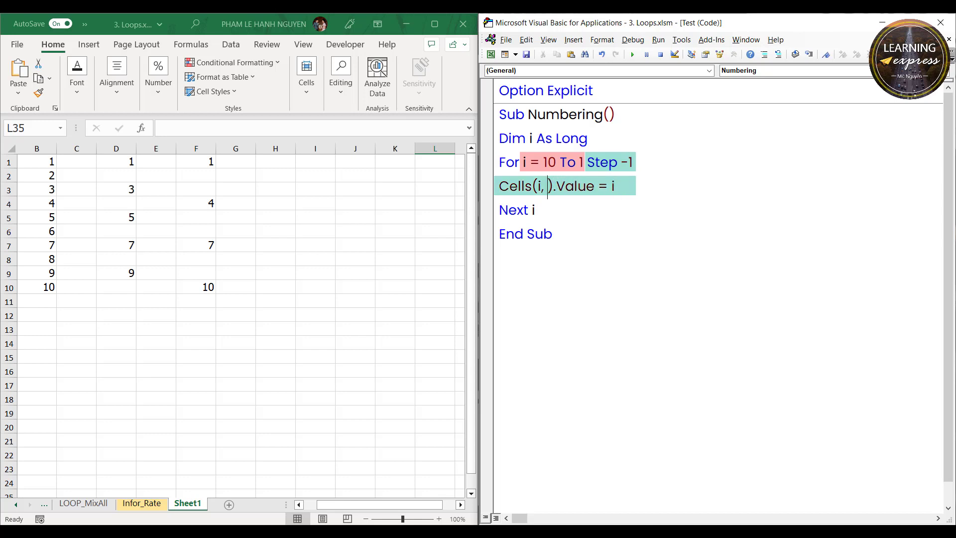
text(8)
key(Down)
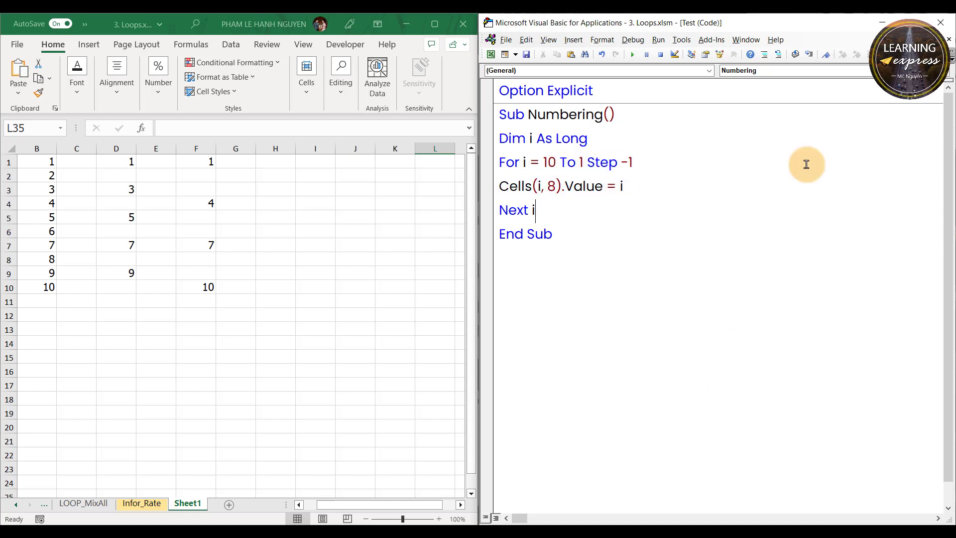
Step through the countdown loop, filling H10 up to H1 with 10 down to 1.
click(809, 53)
click(809, 54)
click(809, 53)
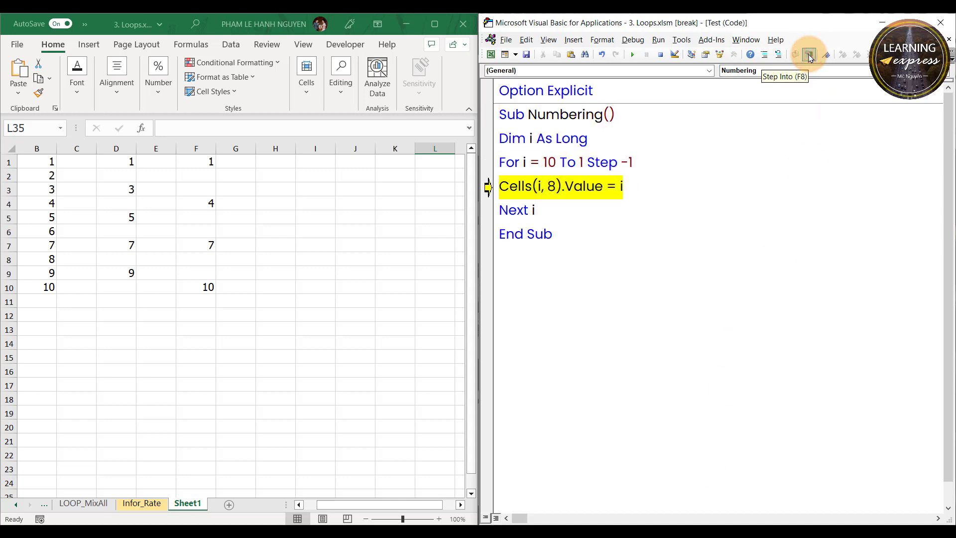
click(809, 54)
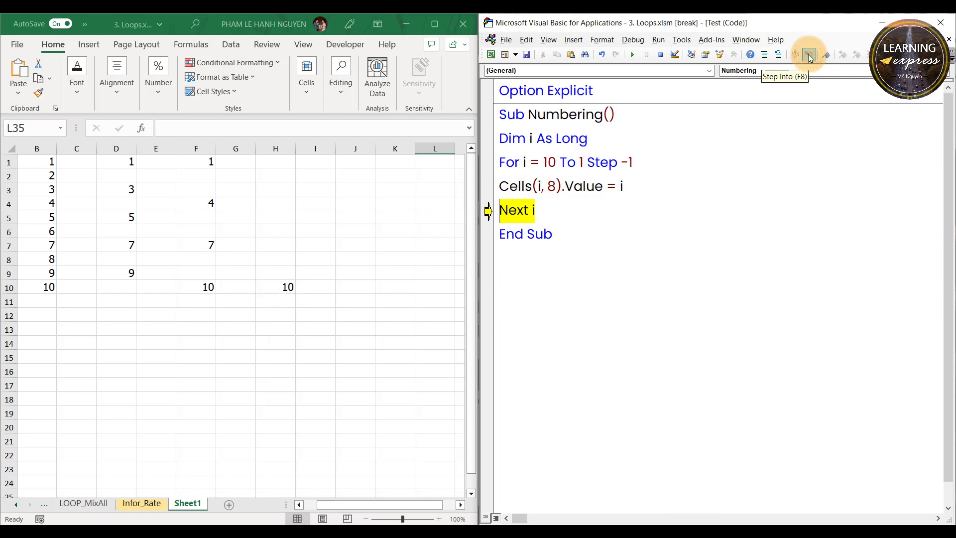
click(809, 55)
click(809, 55)
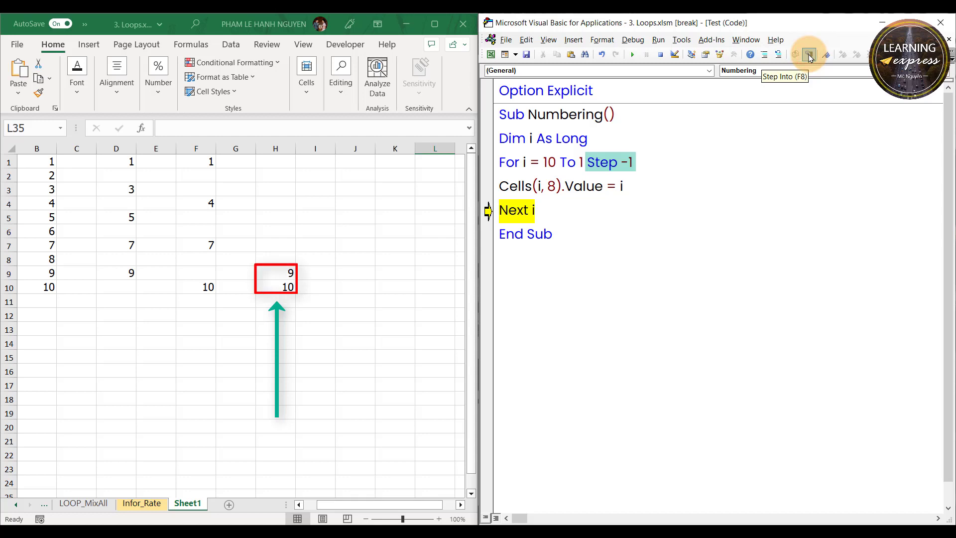
click(810, 58)
double_click(810, 58)
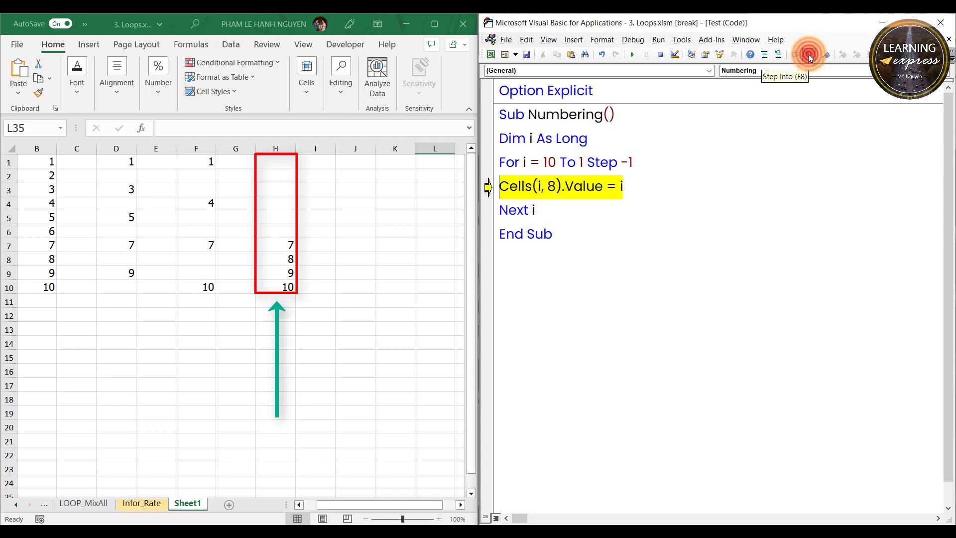
double_click(810, 58)
triple_click(810, 58)
triple_click(809, 58)
double_click(809, 58)
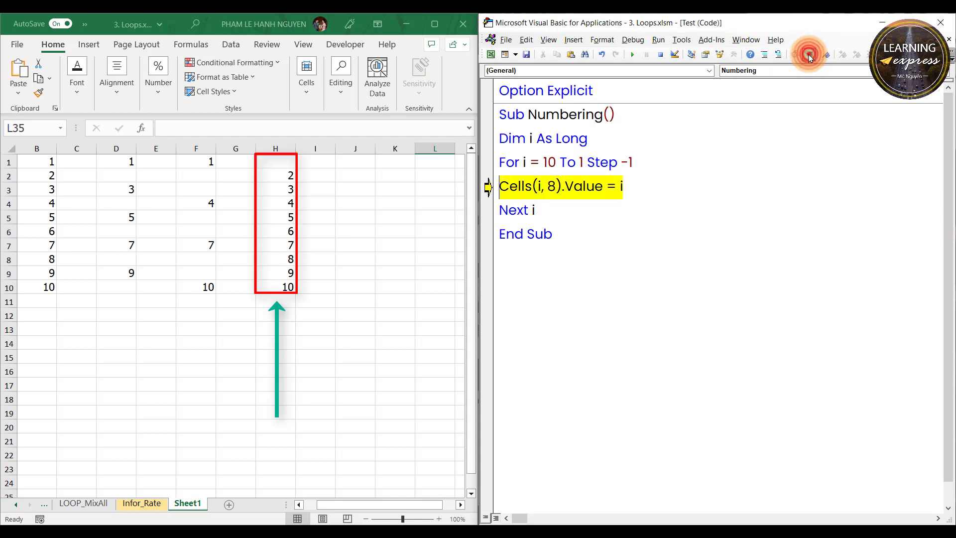
click(809, 58)
Stop the paused run and change the For line to 1 To 10 without Step -1.
click(660, 55)
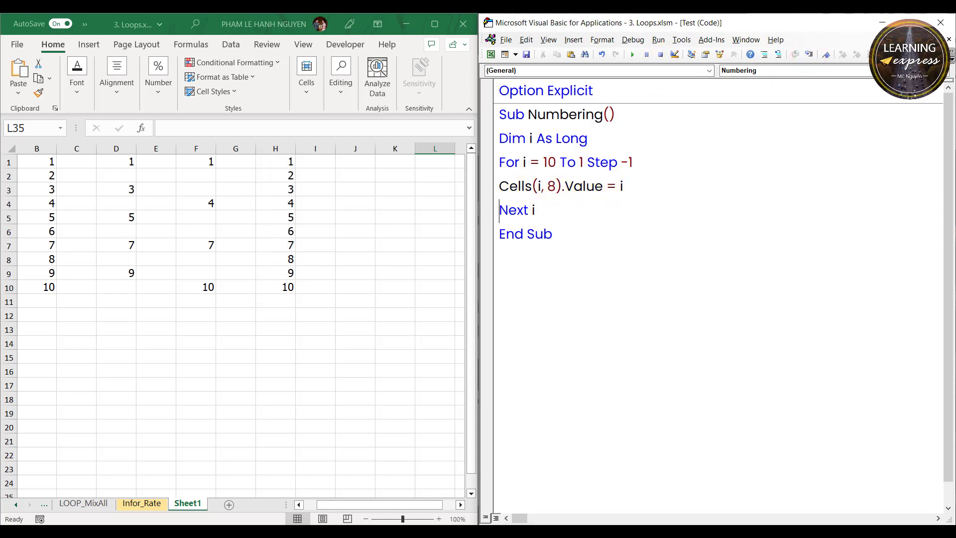
double_click(549, 162)
text(10)
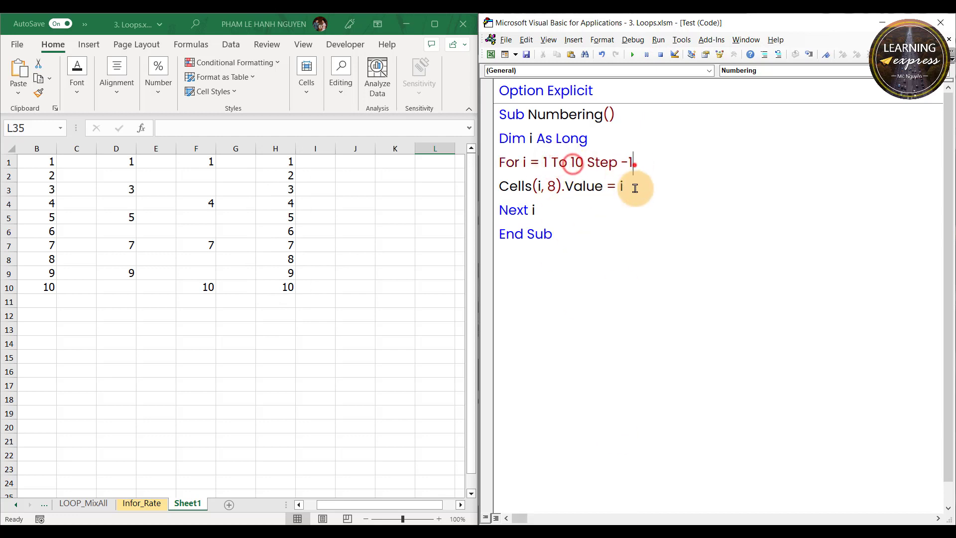
click(631, 162)
key(BackSpace)
key(BackSpace)
key(BackSpace)
key(BackSpace)
key(BackSpace)
Insert an indented If i > 5 Then / Exit For / End If block inside the loop.
key(Return)
text(I)
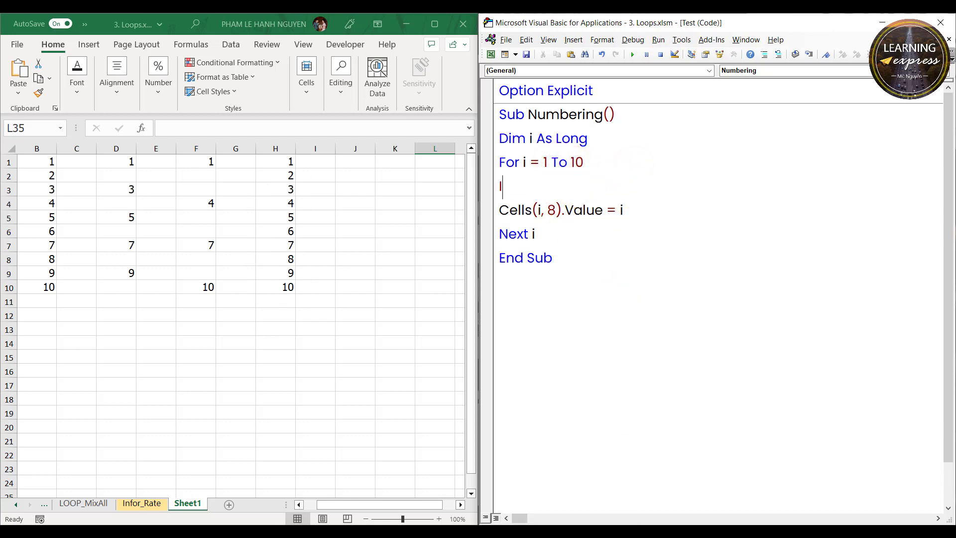
text(f i >)
text( 5 then)
key(Return)
key(Return)
text(End )
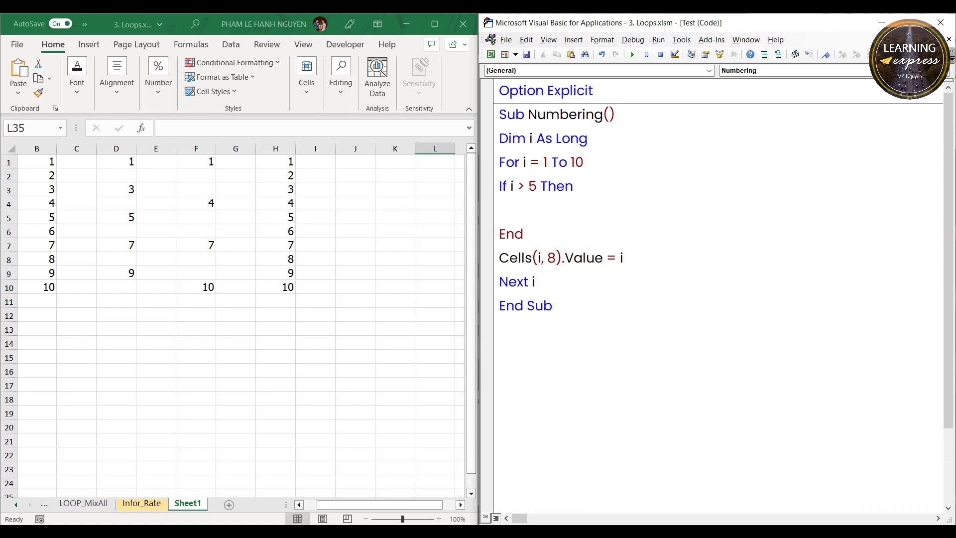
text(If)
key(Up)
text(E)
text(xit For)
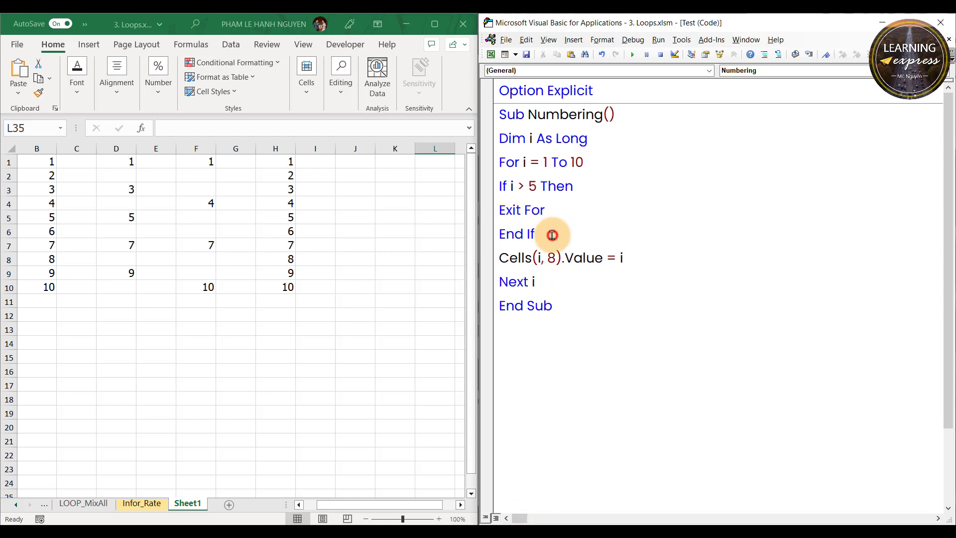
drag(536, 234, 495, 185)
key(Tab)
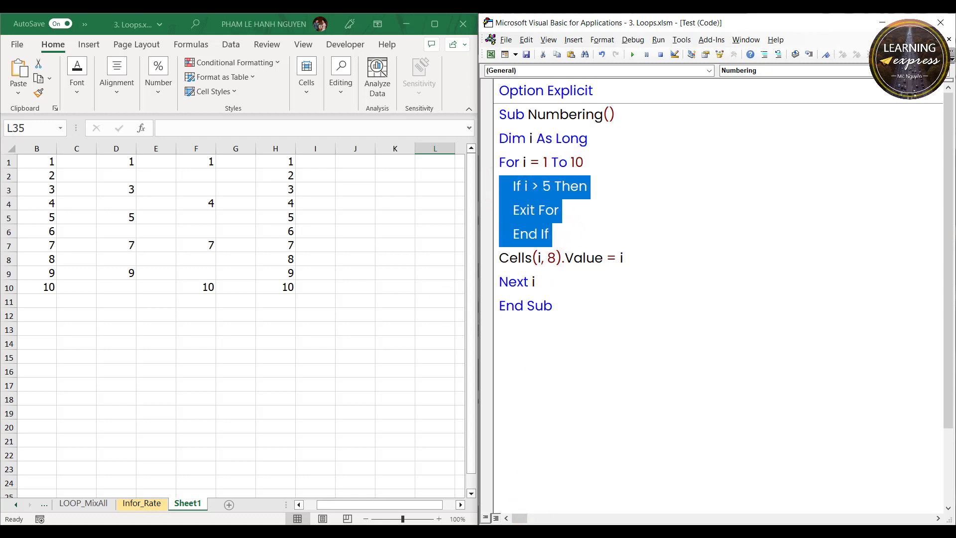
Change the Cells column number from 8 to 10.
click(500, 257)
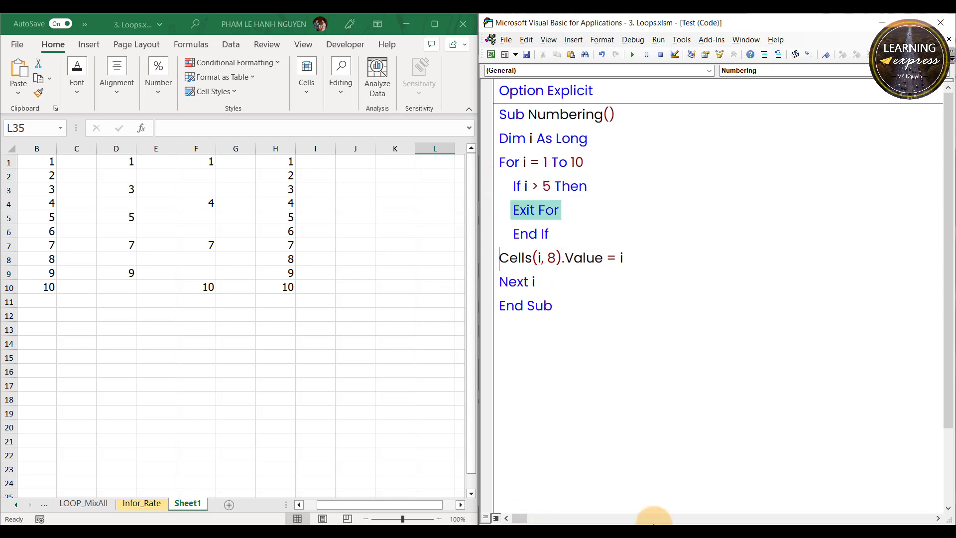
double_click(552, 258)
key(Delete)
text(10)
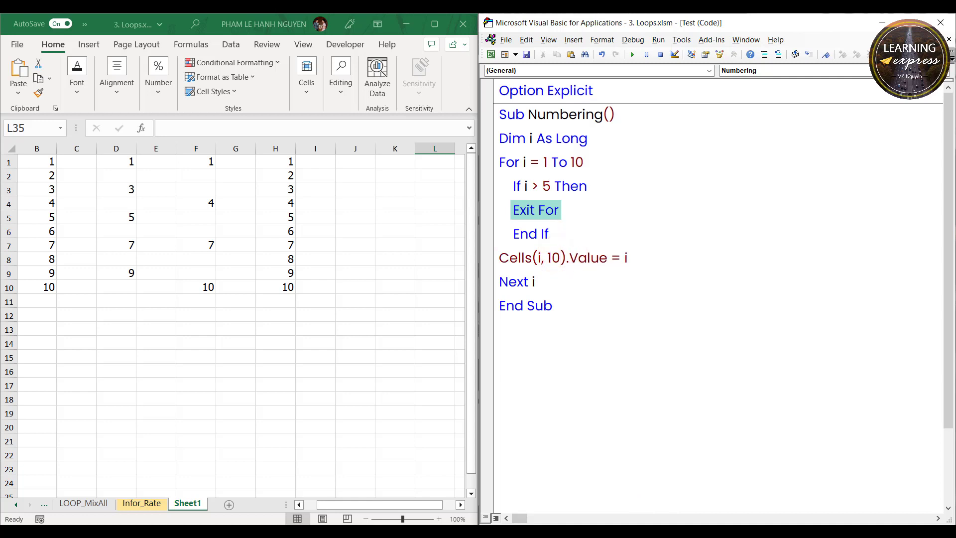
key(Down)
Step through the loop with Step Into, writing 1–5 into J1:J5.
click(810, 55)
click(811, 55)
click(810, 55)
click(810, 54)
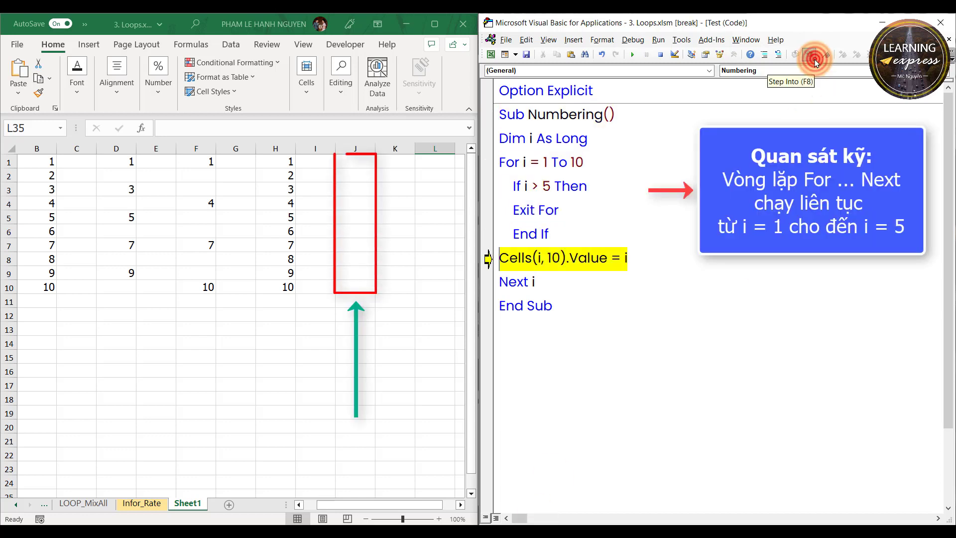
click(811, 56)
double_click(811, 55)
double_click(812, 56)
double_click(812, 55)
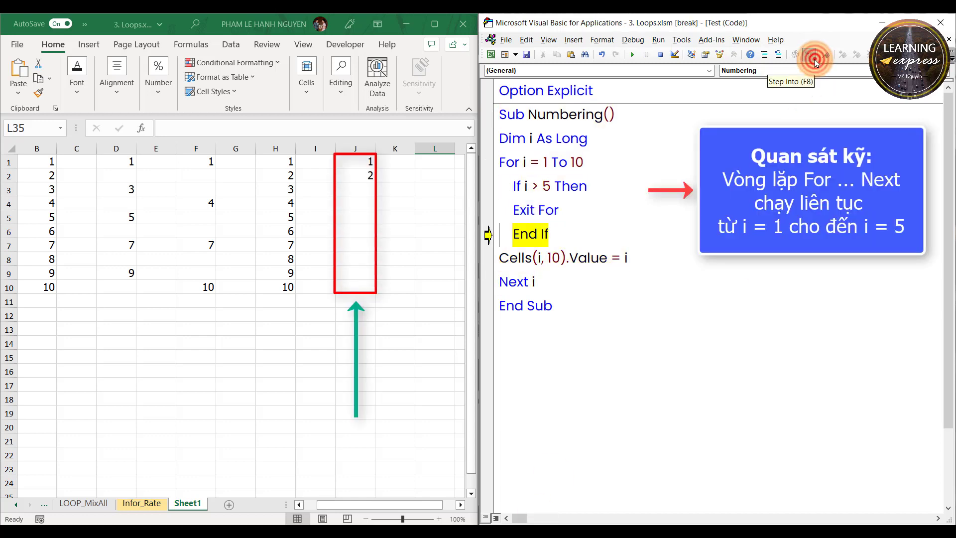
double_click(812, 56)
double_click(812, 56)
double_click(812, 56)
double_click(812, 56)
click(811, 55)
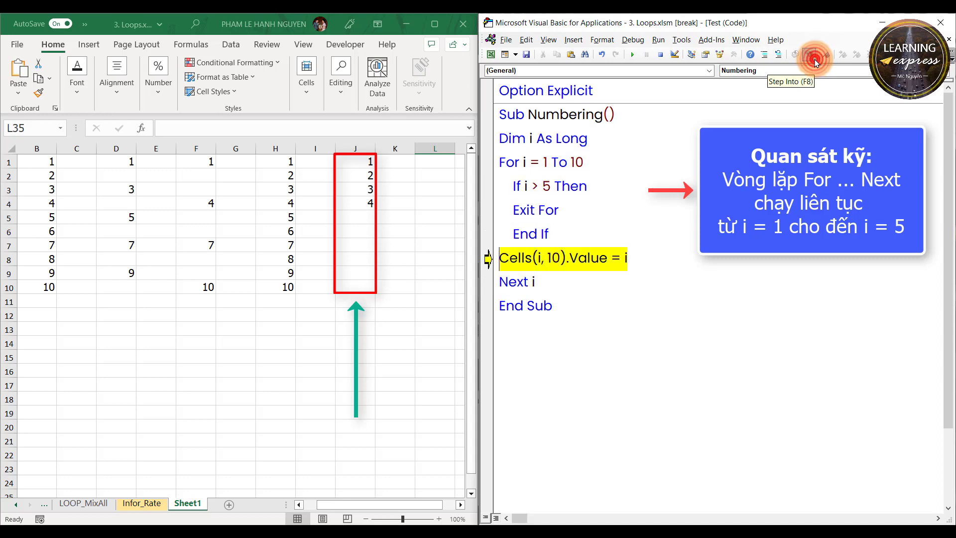
double_click(814, 59)
Continue stepping until Exit For leaves the loop and the macro reaches End Sub.
click(816, 62)
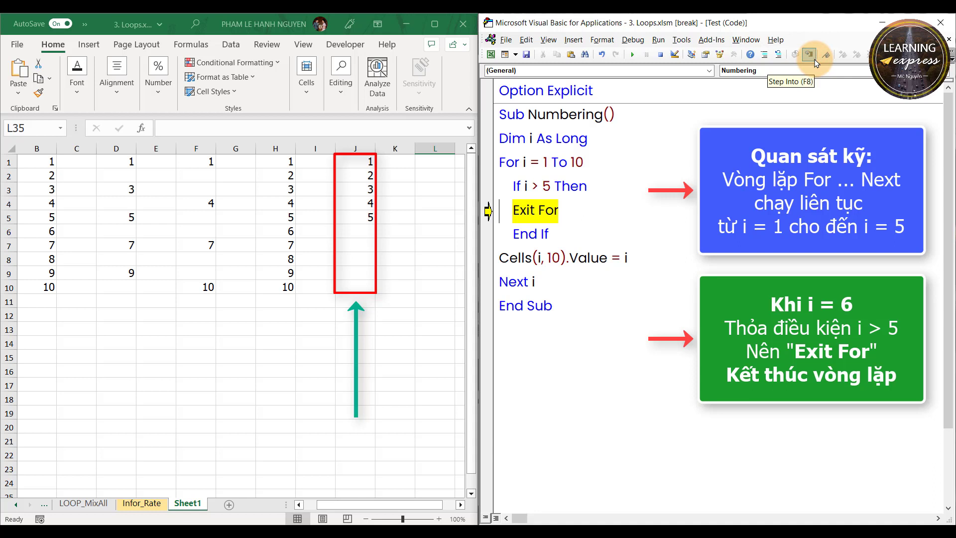
click(815, 62)
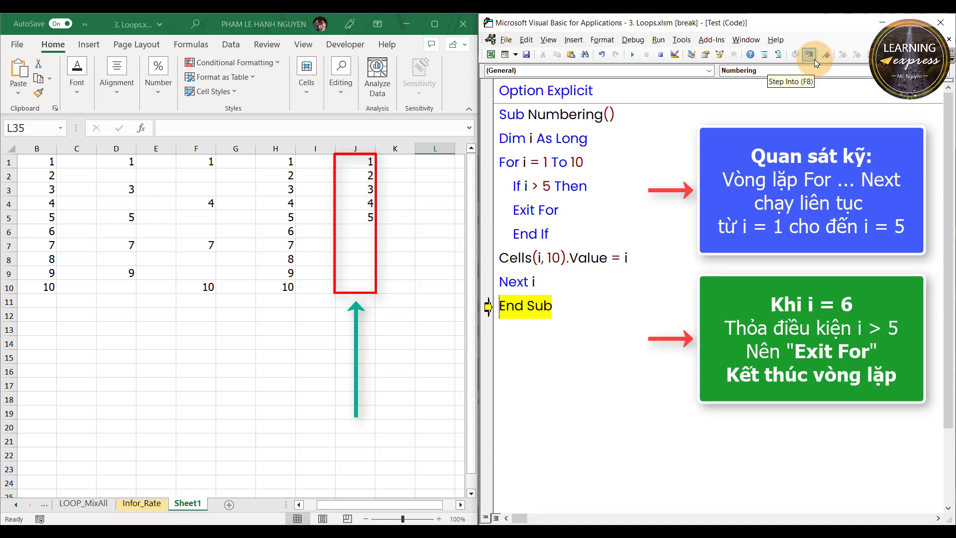
click(816, 62)
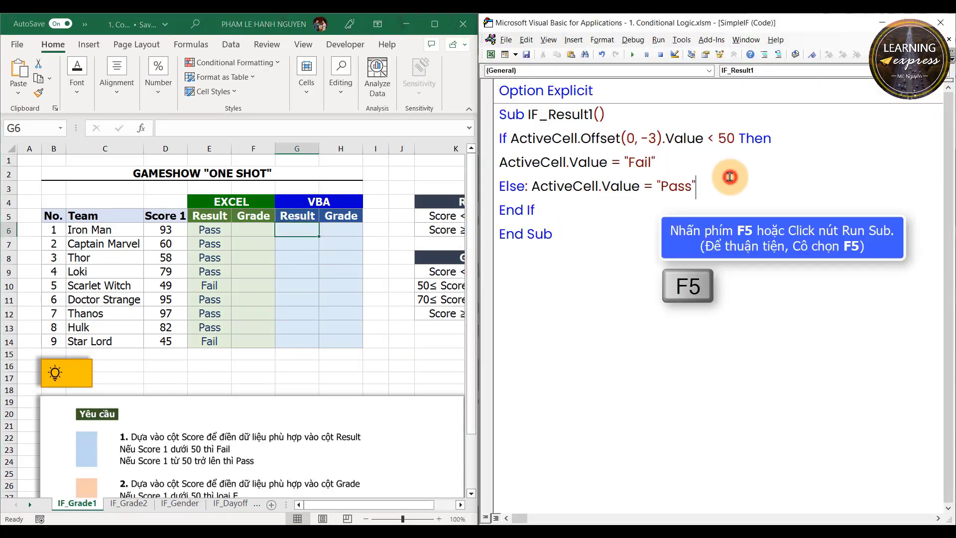
Run the Pass/Fail macro with F5 for each VBA Result cell from G6 to G10.
key(F5)
click(296, 247)
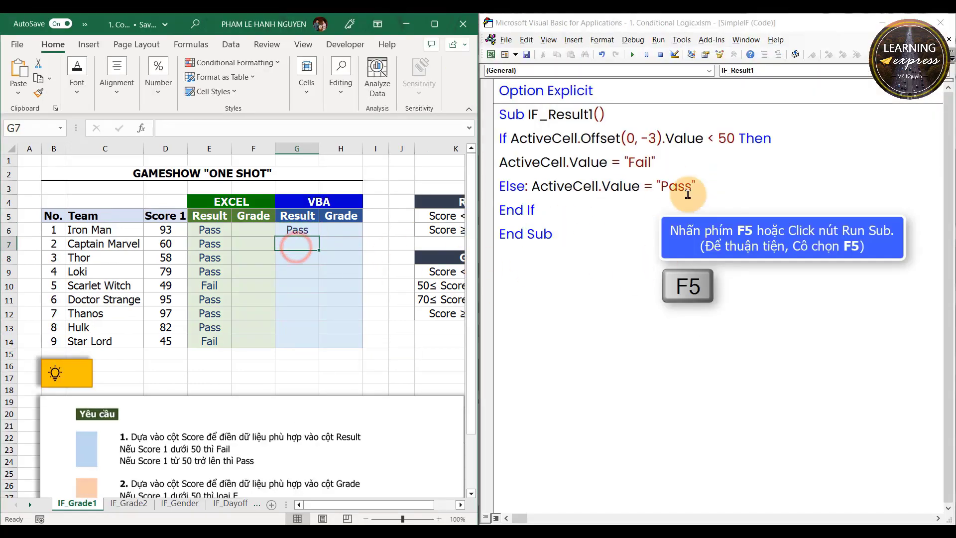
click(688, 194)
key(F5)
click(296, 257)
click(721, 188)
key(F5)
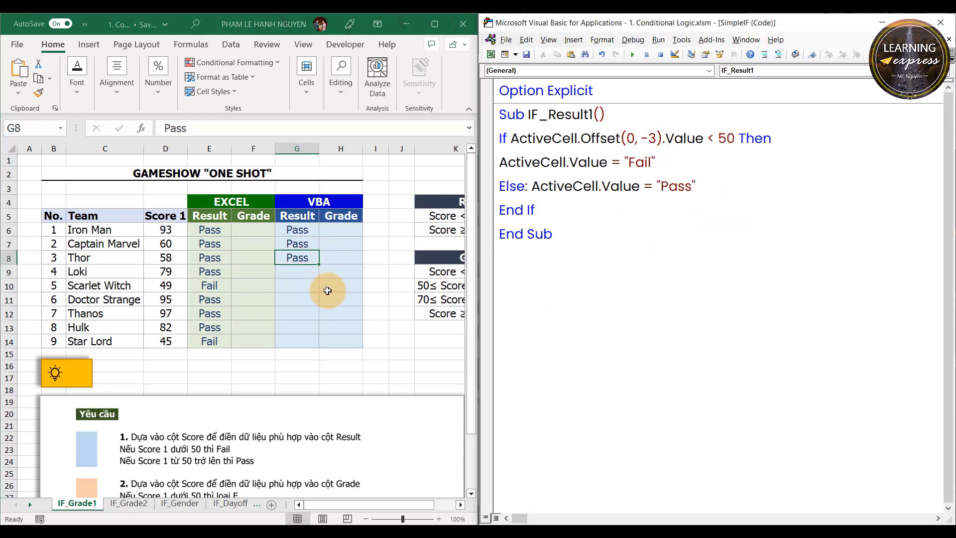
click(297, 272)
click(751, 192)
key(F5)
click(296, 285)
click(752, 198)
key(F5)
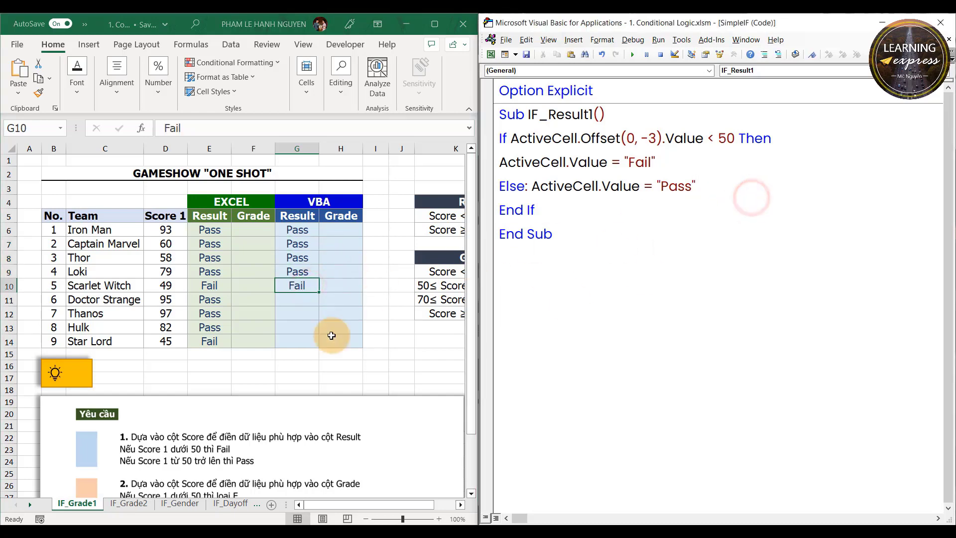
Run the Pass/Fail macro for G11 through G14, completing the VBA Result column.
click(297, 299)
click(729, 193)
key(F5)
click(298, 313)
click(715, 190)
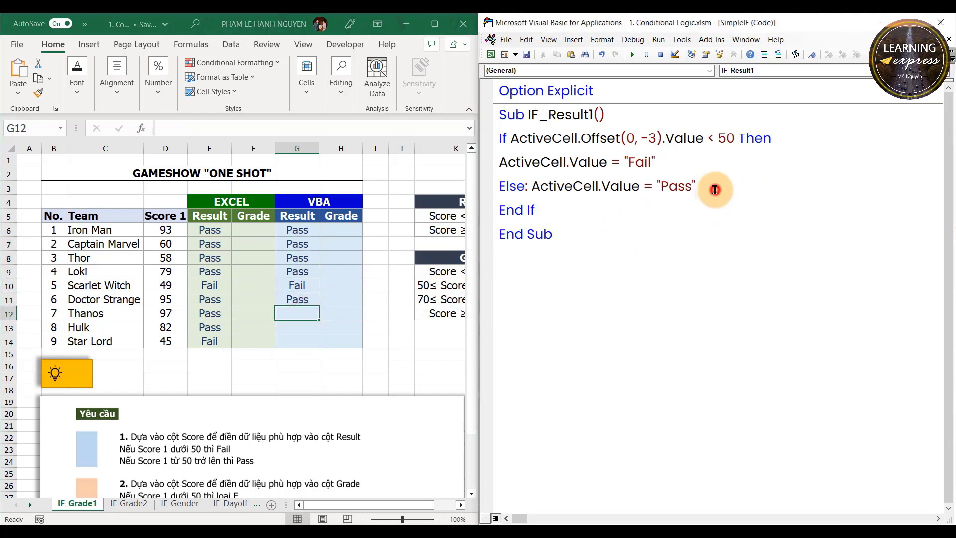
key(F5)
click(297, 328)
click(728, 183)
key(F5)
click(298, 339)
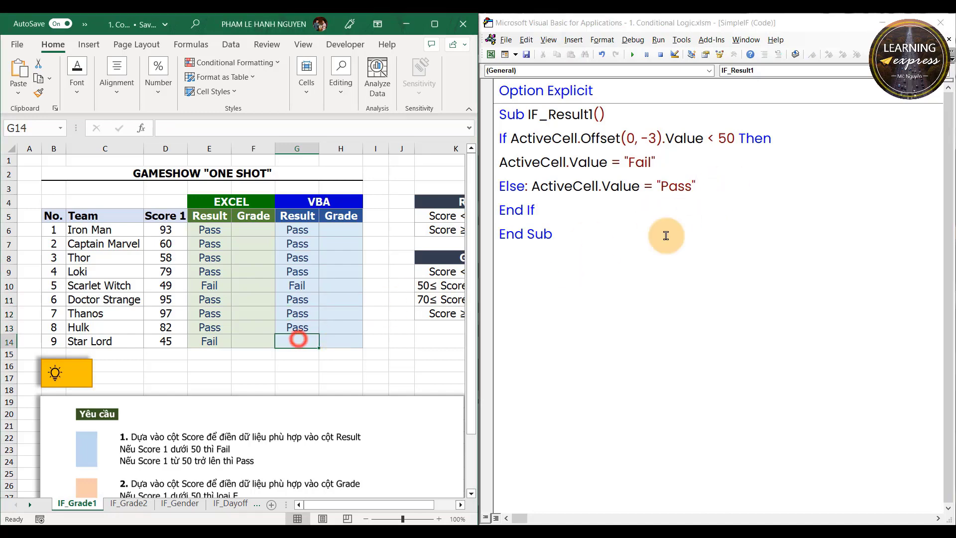
click(735, 192)
key(F5)
click(402, 365)
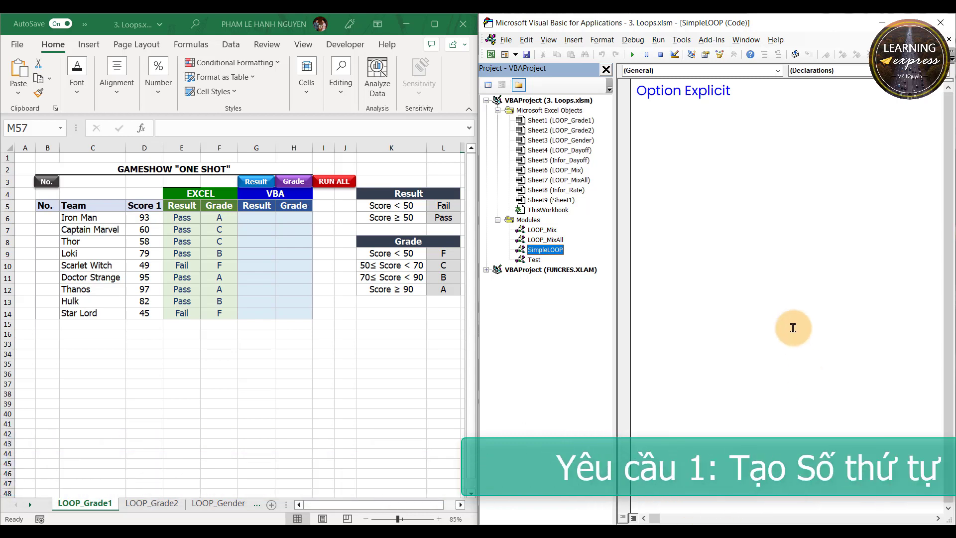
Close the Project Explorer and paste the LOOP_Grade1_No macro code into SimpleLOOP.
click(606, 69)
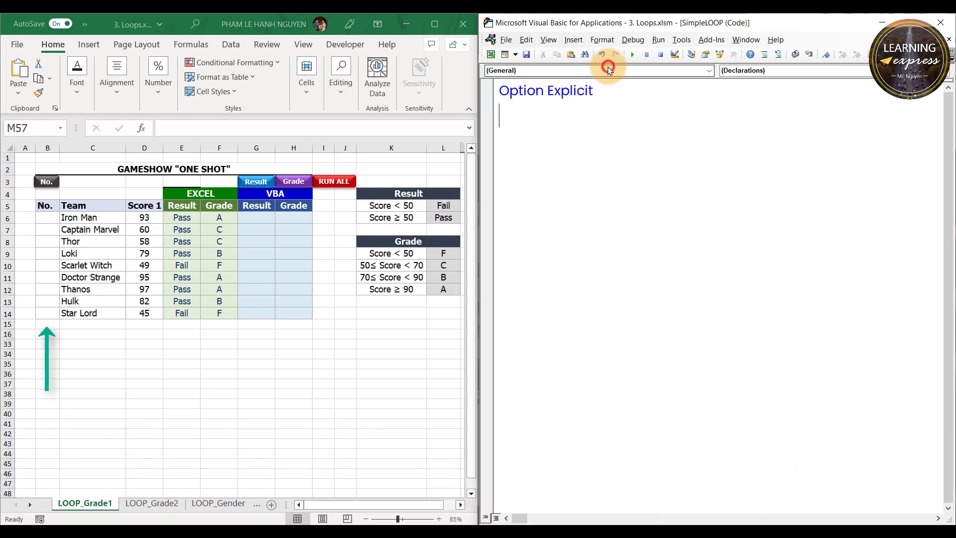
key(ctrl+v)
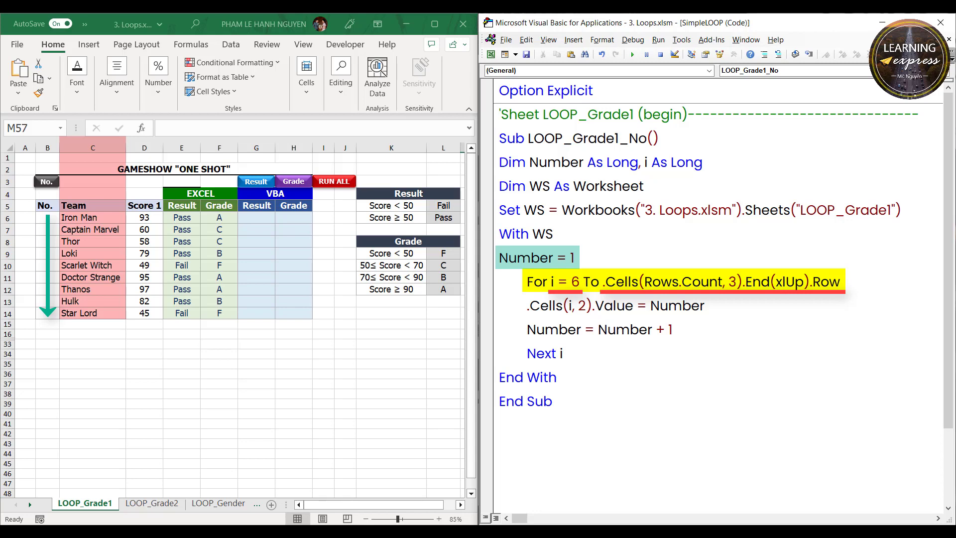
Step through LOOP_Grade1_No with F8, numbering B6 and B7 as 1 and 2.
click(580, 398)
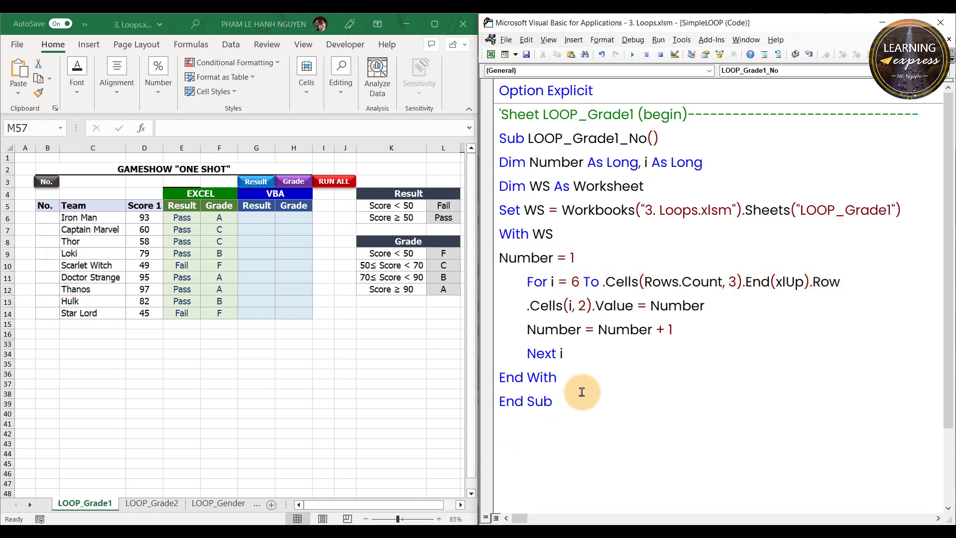
key(F8)
key(F8)
key(F8)
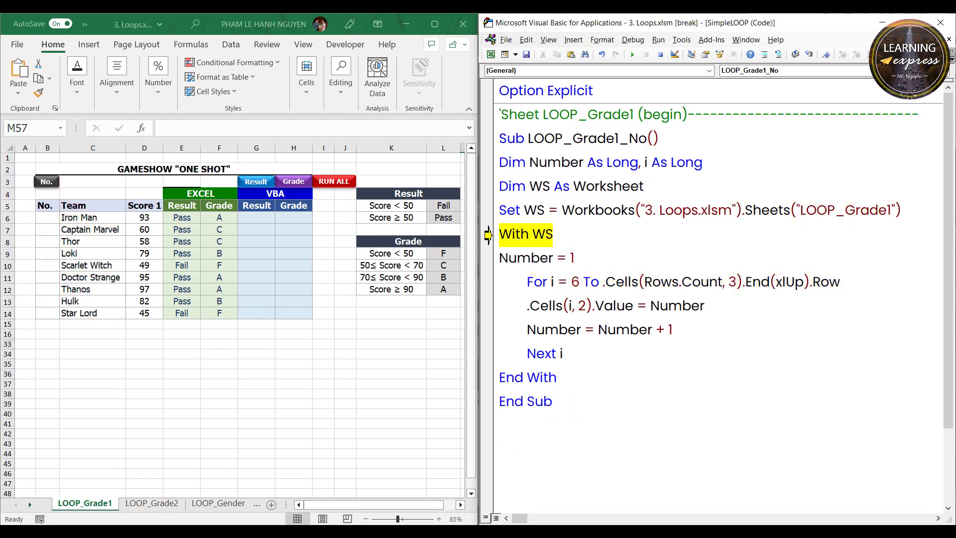
key(F8)
key(F8)
key(F8)
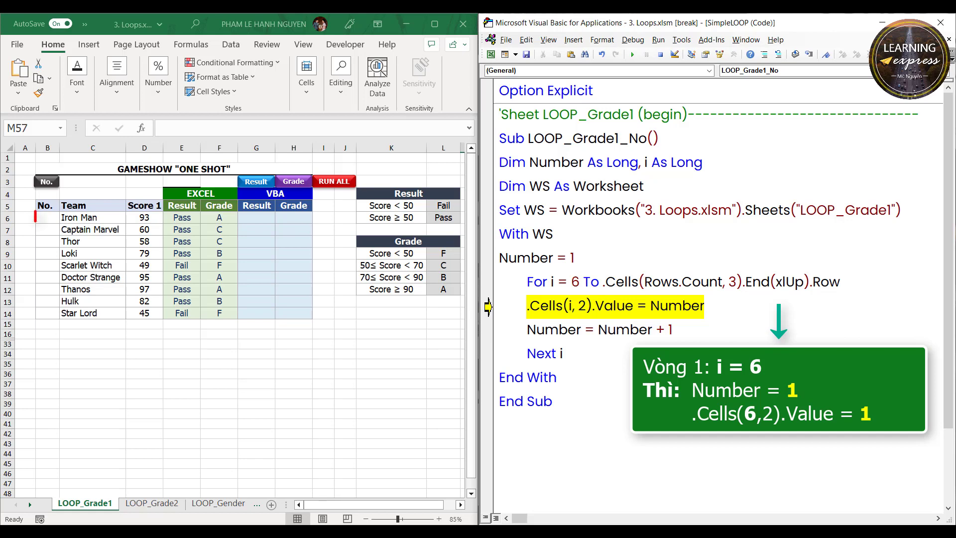
key(F8)
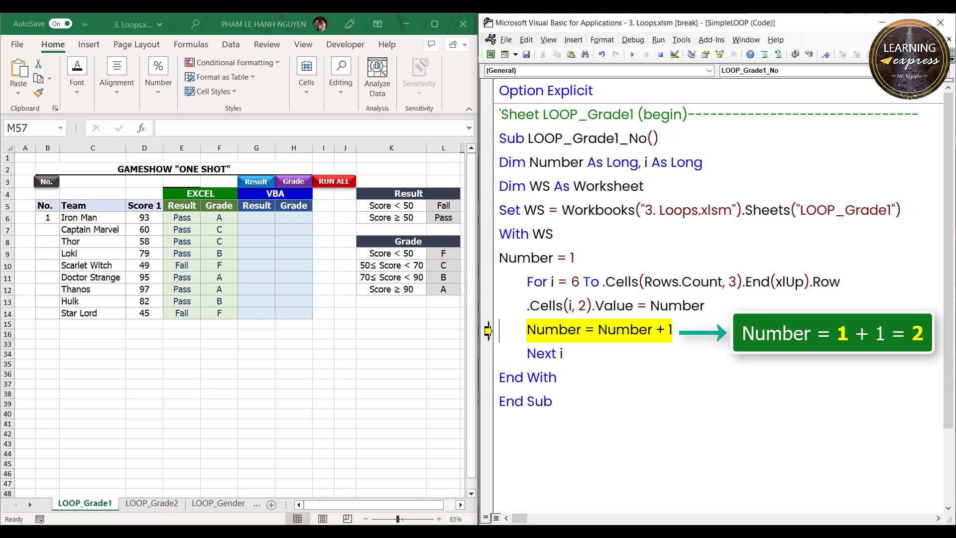
key(F8)
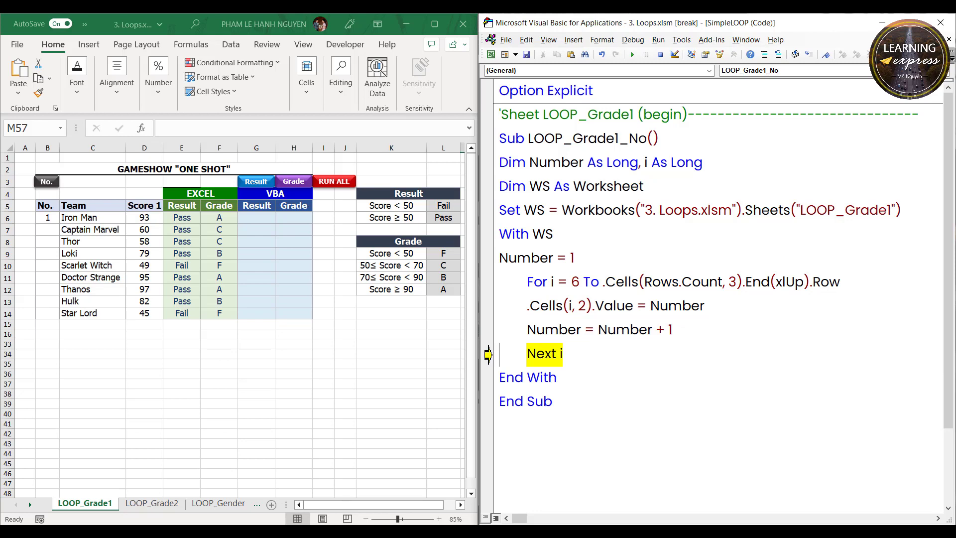
key(F8)
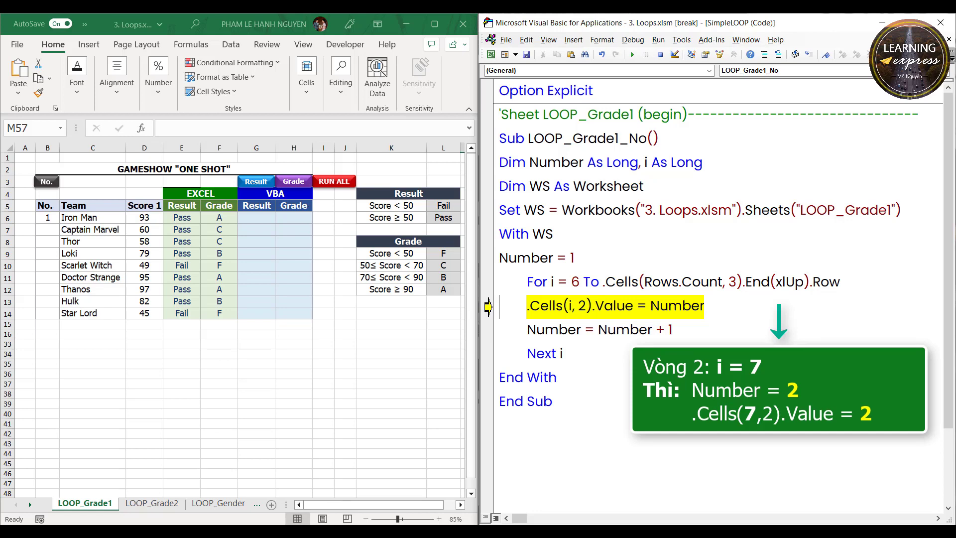
key(F8)
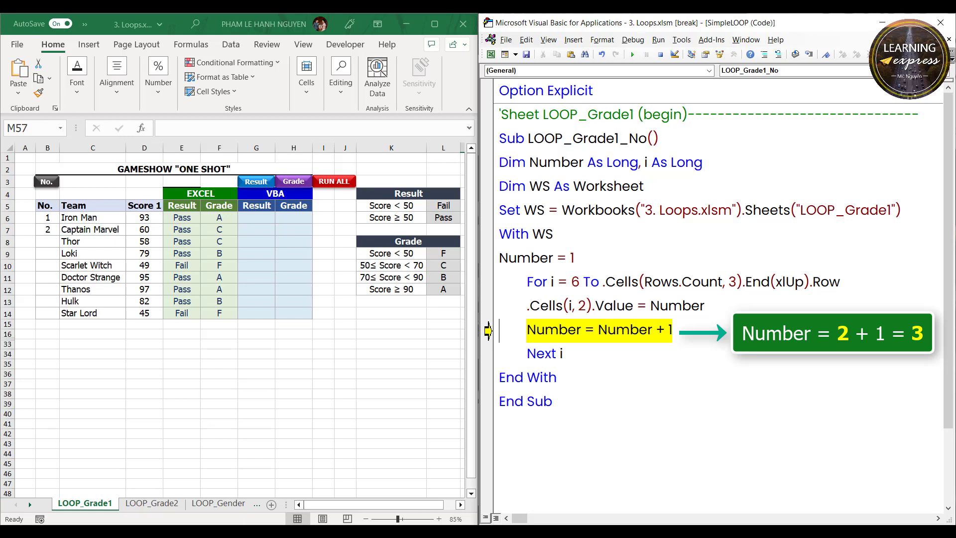
Keep stepping to number B8 through B14 up to 9, then run the whole macro with Run Sub.
key(F8)
key(F8)
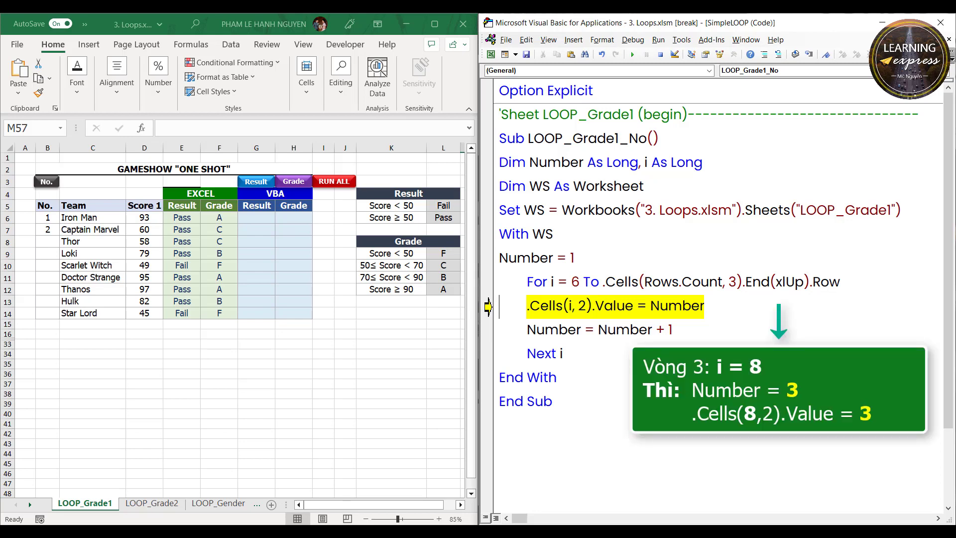
key(F8)
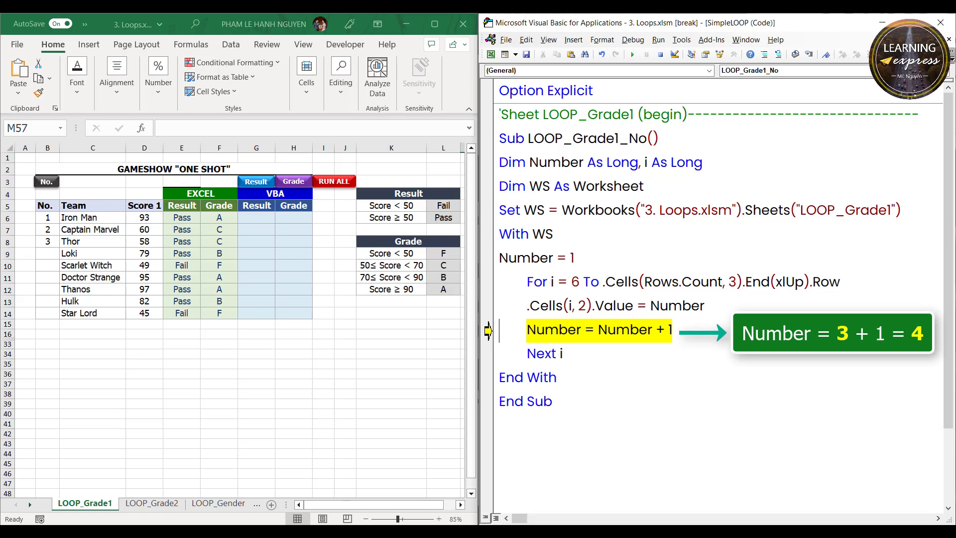
key(F8)
key(F8)
key(F8)
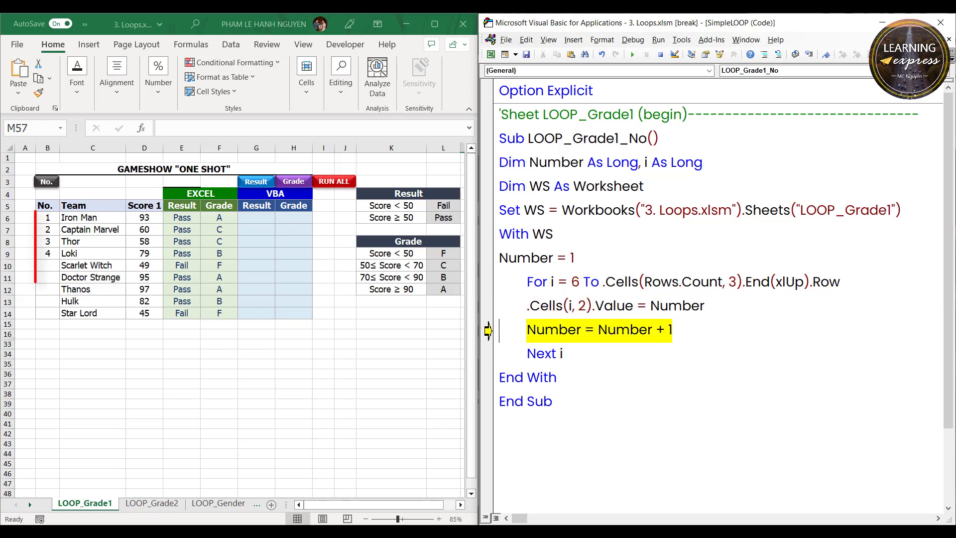
key(F8)
key(F8)
key(F8)
key(F8)
key(F8)
key(F8)
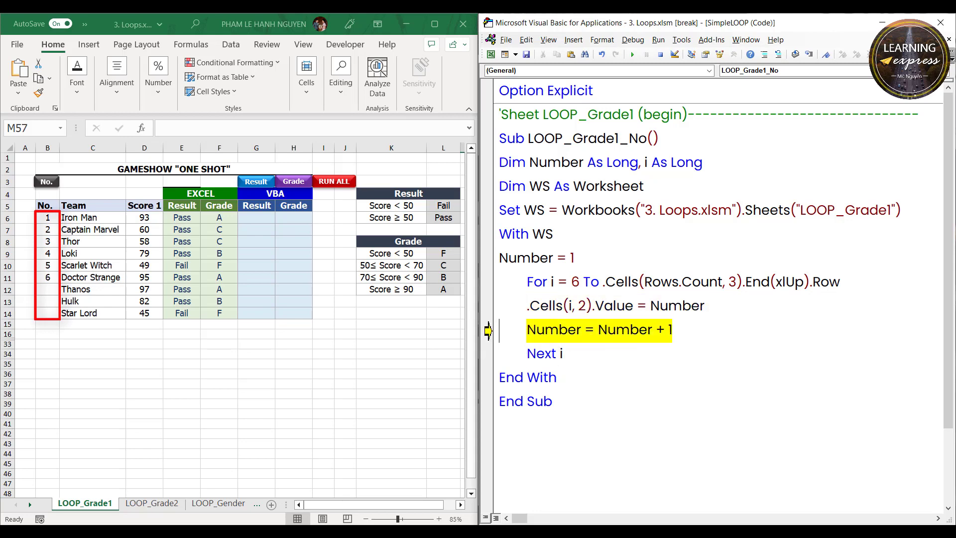
key(F8)
key(F8)
key(F8)
key(F8)
key(F8)
key(F8)
key(F8)
key(F8)
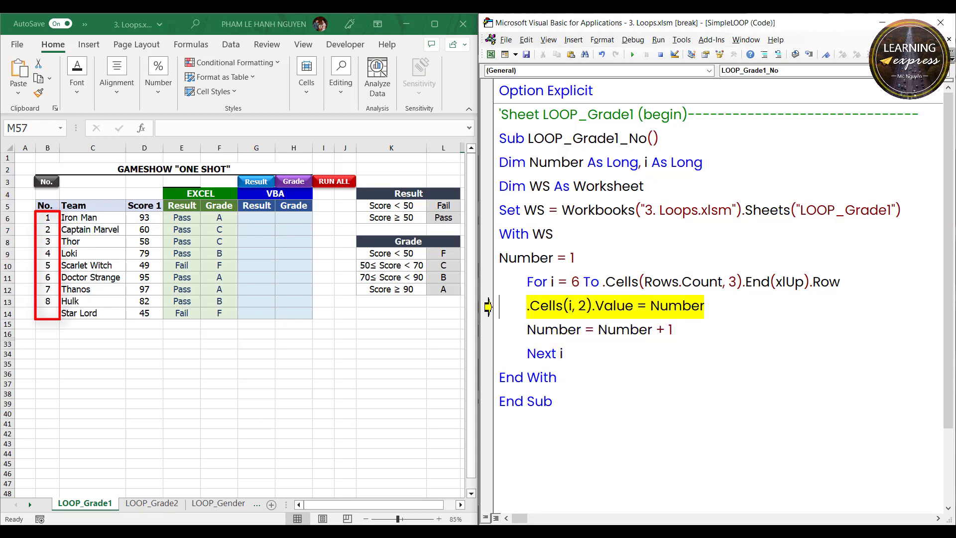
key(F8)
key(F8)
key(F8)
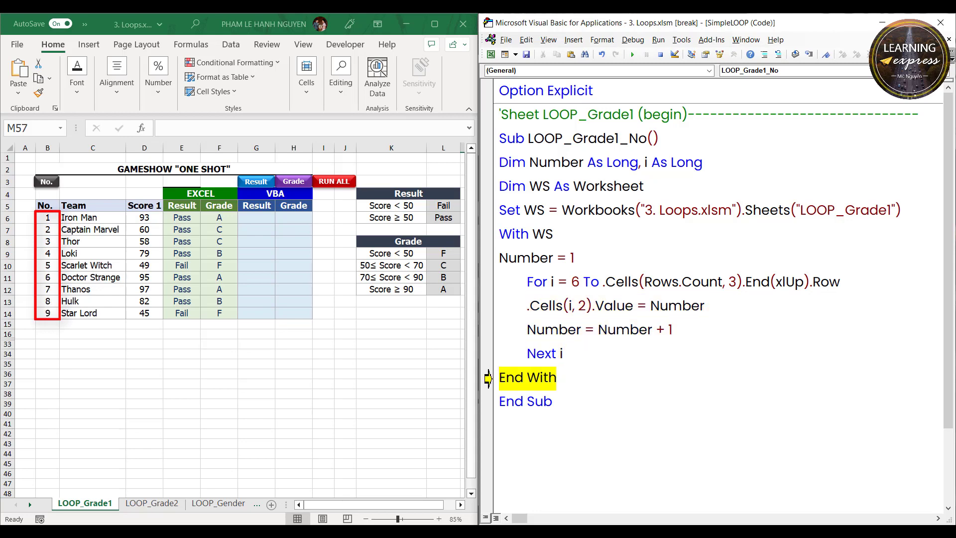
key(F8)
key(F8)
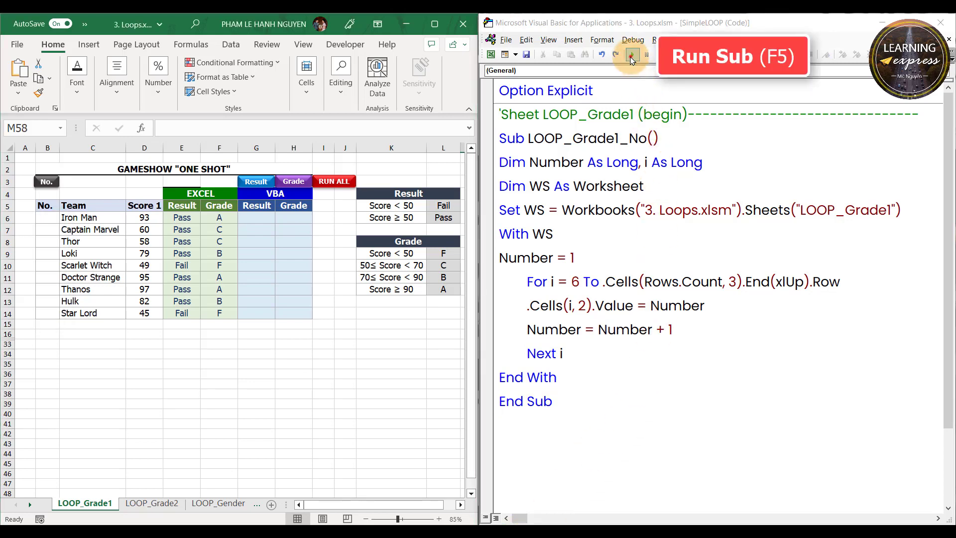
click(631, 56)
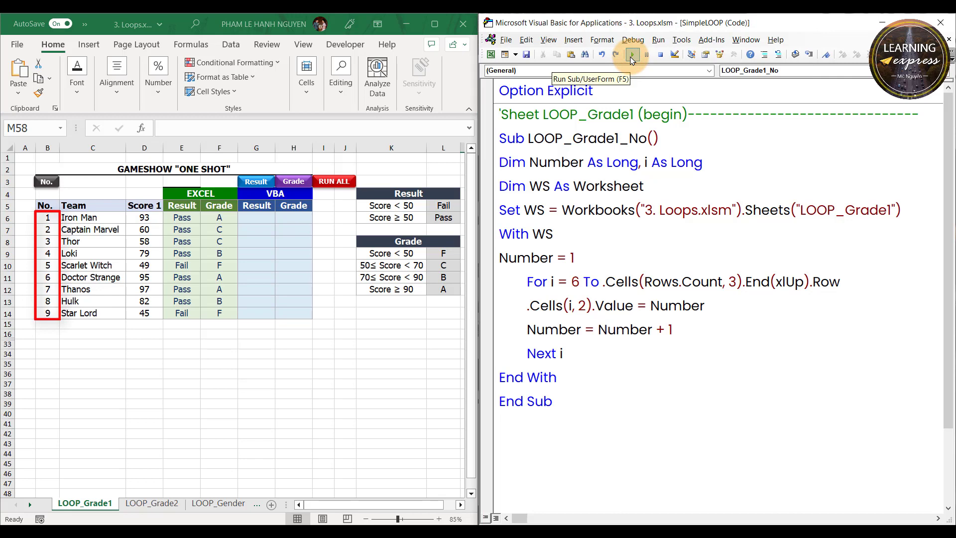
key(Down)
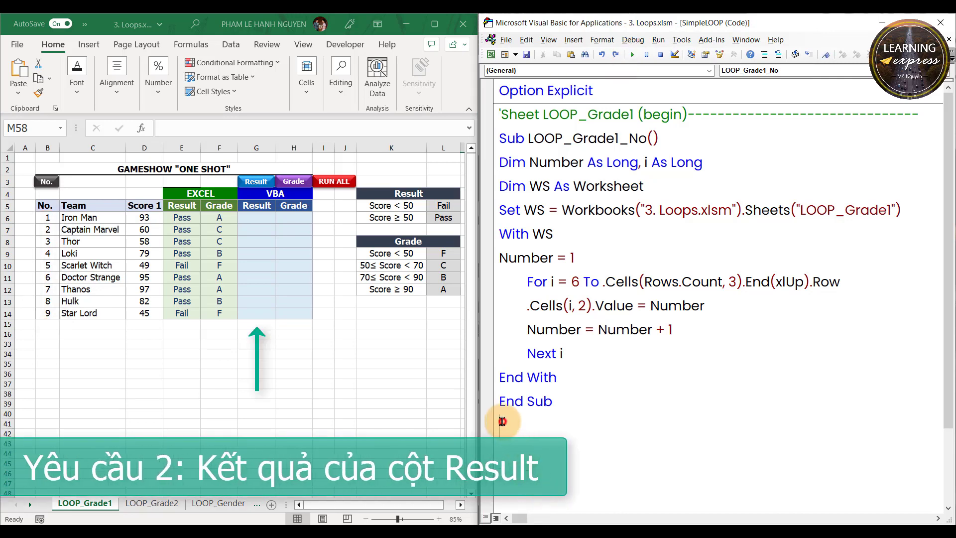
Paste the LOOP_Result1 For…Next macro, which writes Fail in column G for scores under 50, else Pass.
key(ctrl+v)
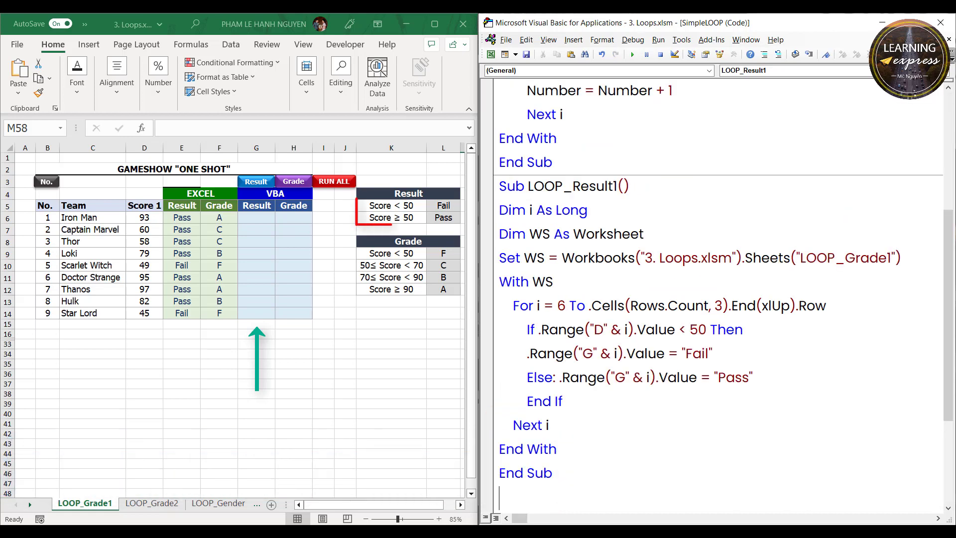
scroll(717, 298, down, 2)
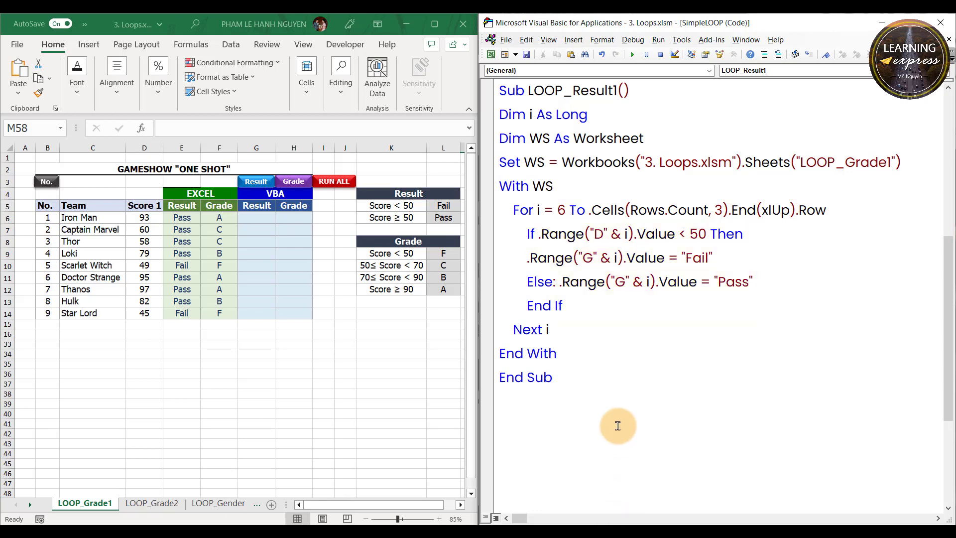
Step through LOOP_Result1 with F8, writing Pass into G6 and G7.
click(595, 387)
key(F8)
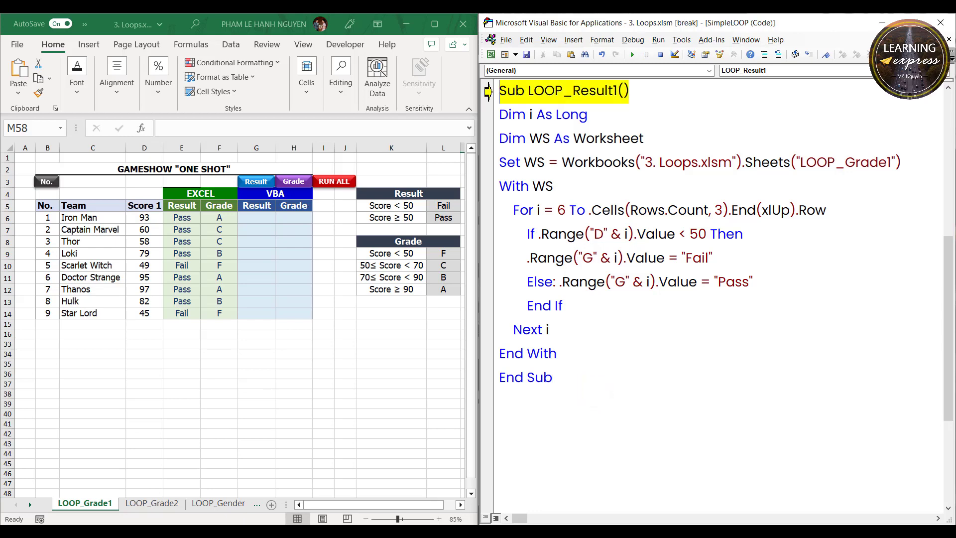
key(F8)
key(F8)
key(F8)
key(F8)
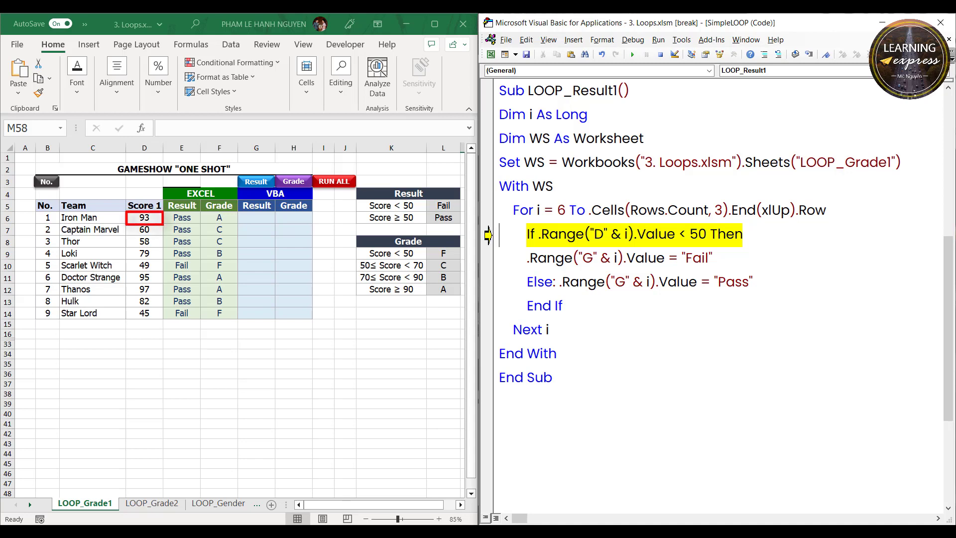
key(F8)
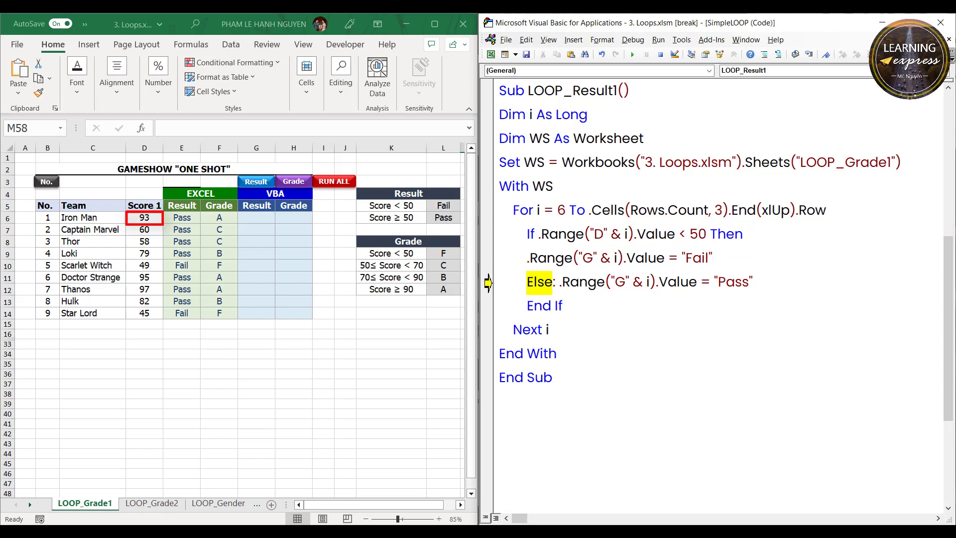
key(F8)
key(F8)
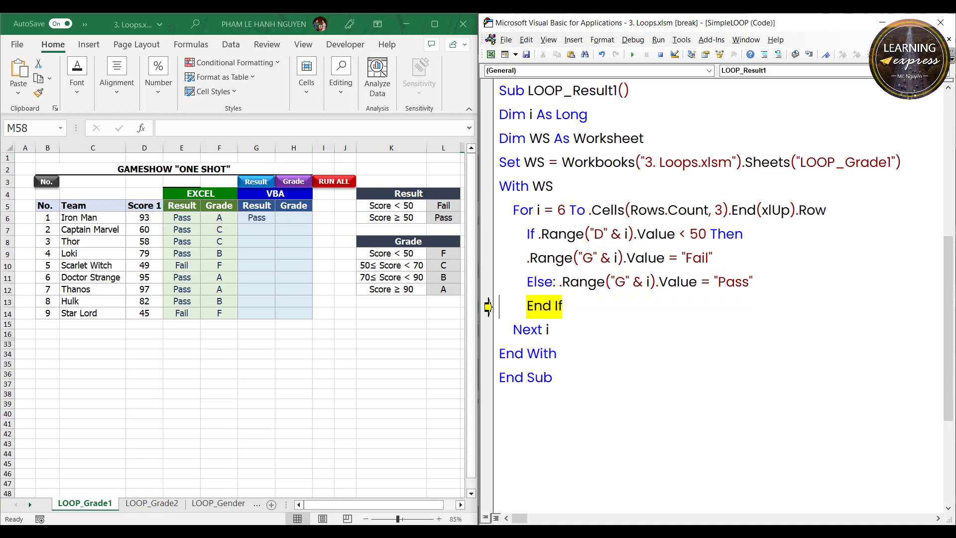
key(F8)
key(F8)
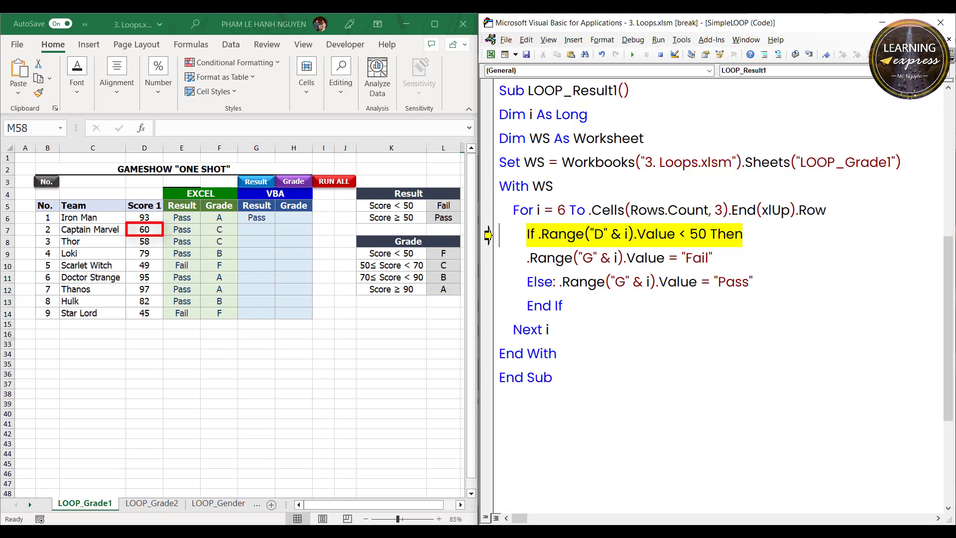
key(F8)
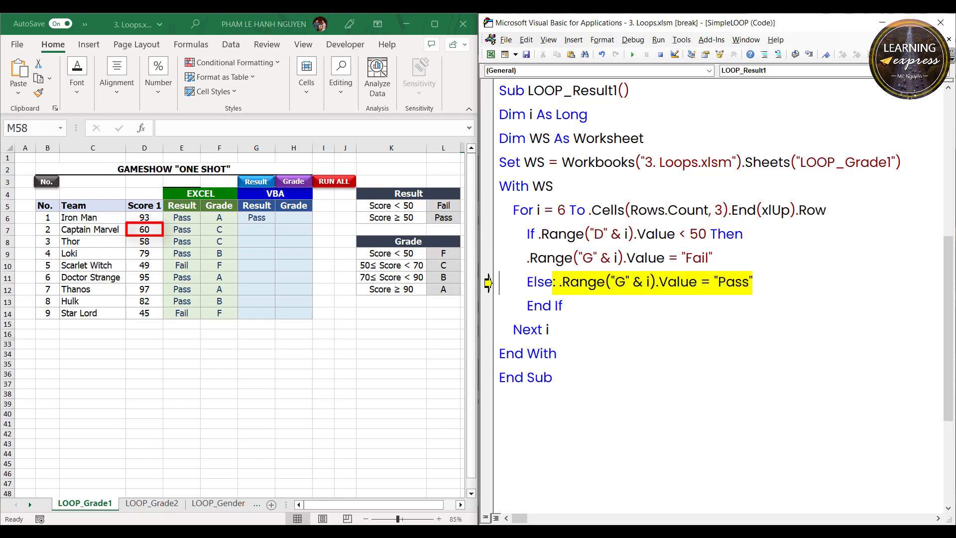
key(F8)
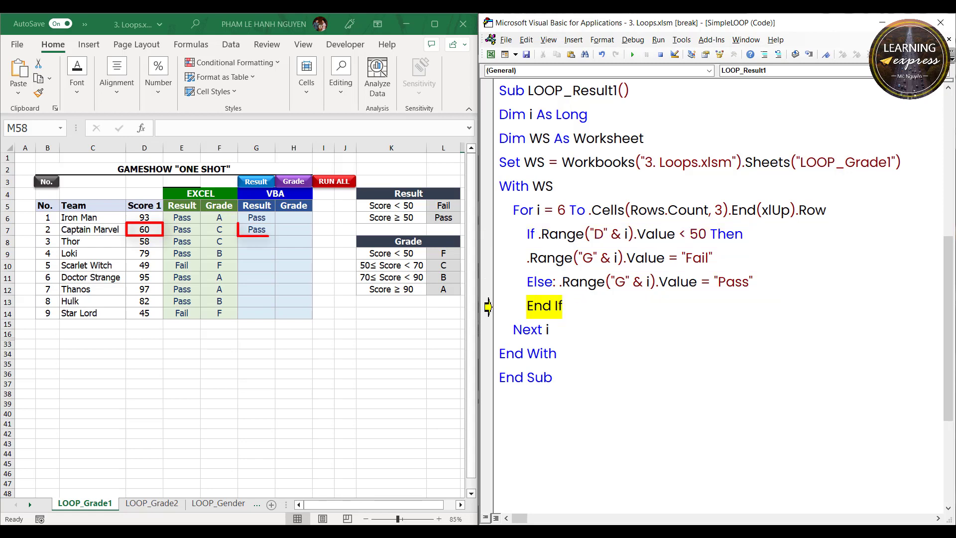
key(F8)
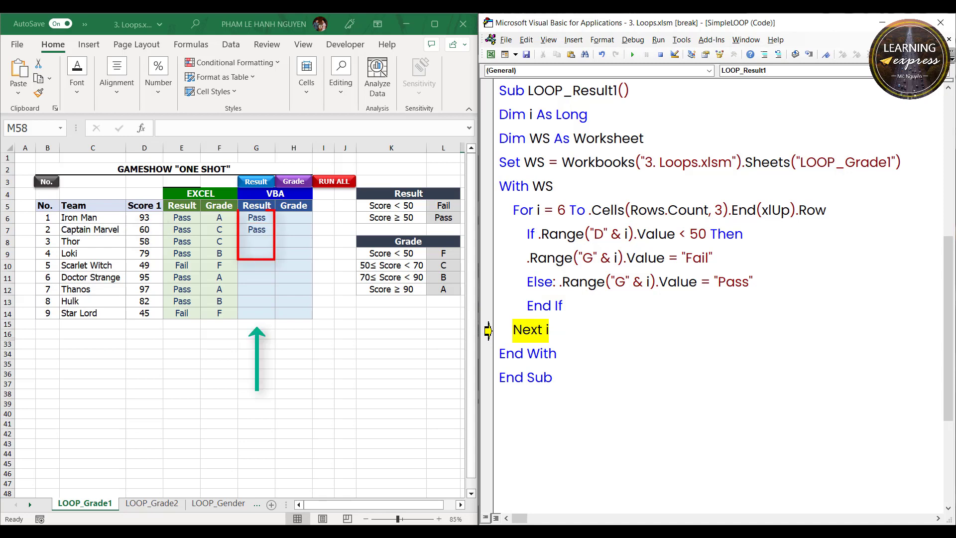
Keep stepping to fill G8 through G12 with Pass, and Fail in G10 for score 49.
key(F8)
key(F8)
key(F8)
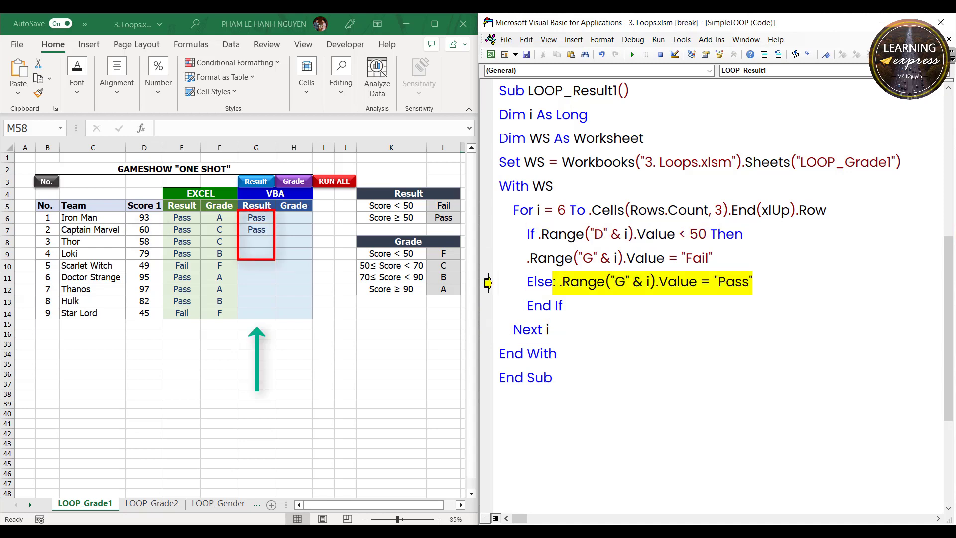
key(F8)
key(F8)
key(F8)
key(F8)
key(F8)
key(F8)
key(F8)
key(F8)
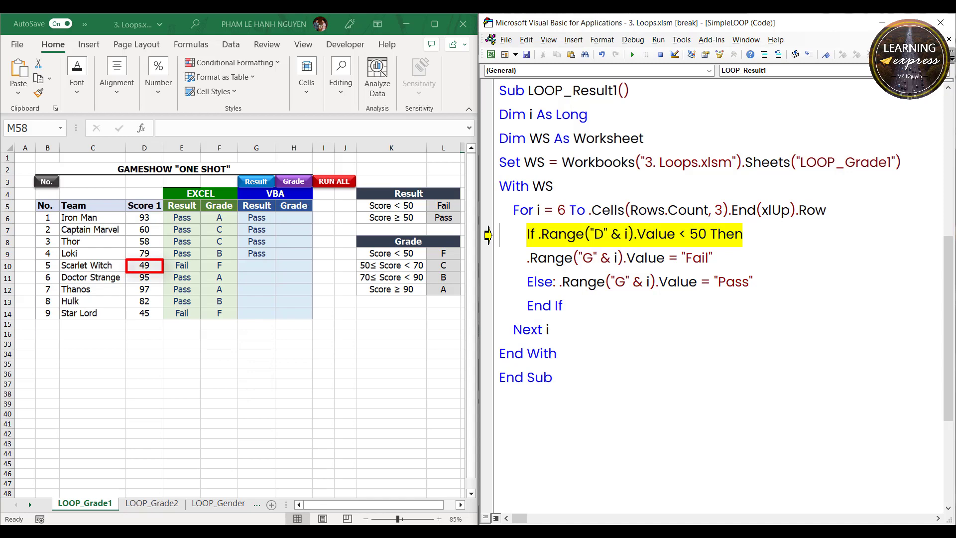
key(F8)
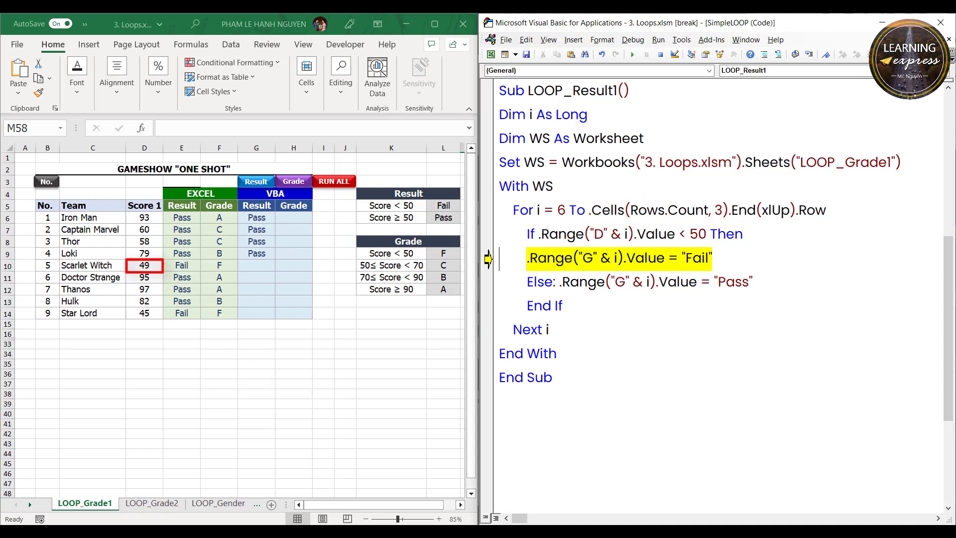
key(F8)
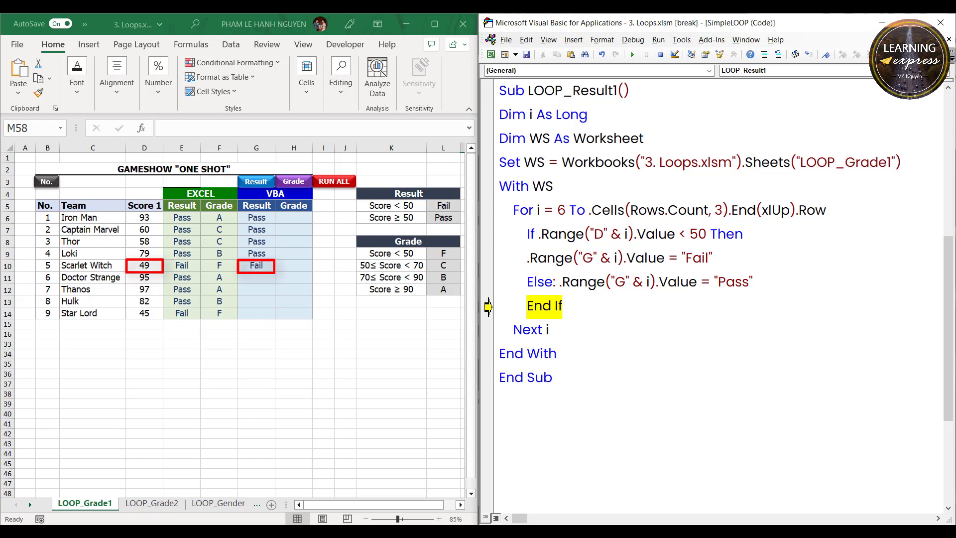
key(F8)
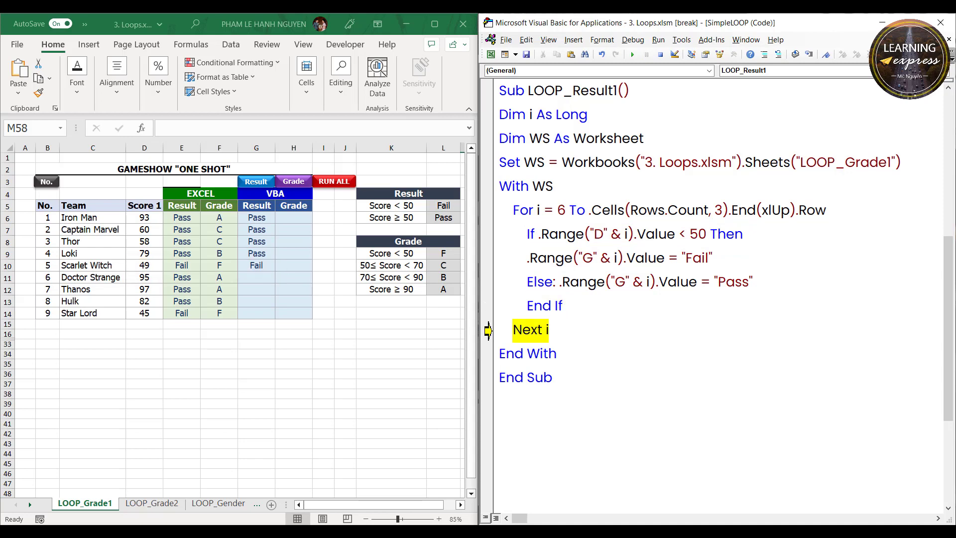
key(F8)
key(F8)
key(F8)
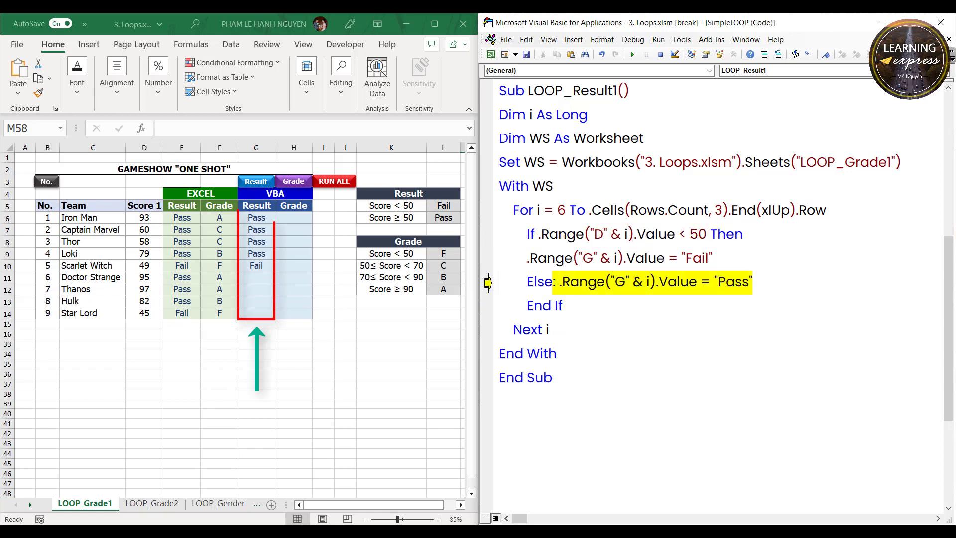
key(F8)
key(F8)
key(F8)
key(F8)
key(F8)
key(F8)
key(F8)
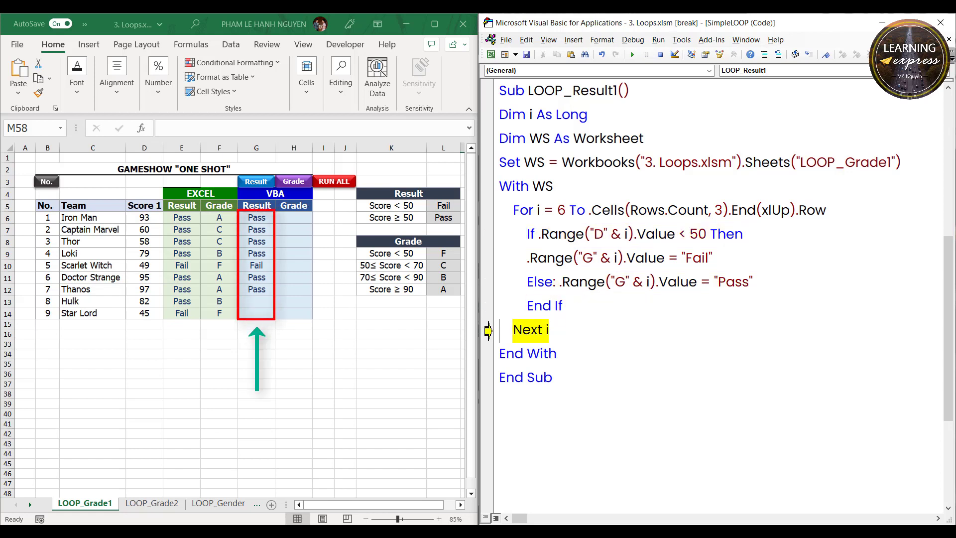
key(F8)
key(F8)
key(F8)
key(F8)
key(F8)
key(F8)
key(F8)
key(F8)
key(F8)
key(F8)
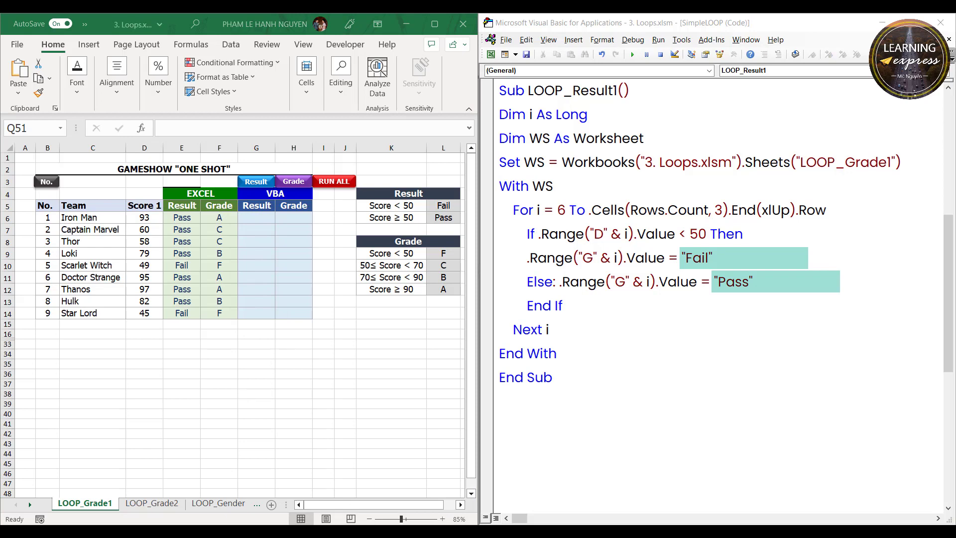
Replace the hard-coded "Fail" text with .Range("L5").Value.
drag(717, 258, 682, 258)
key(Delete)
text(.R)
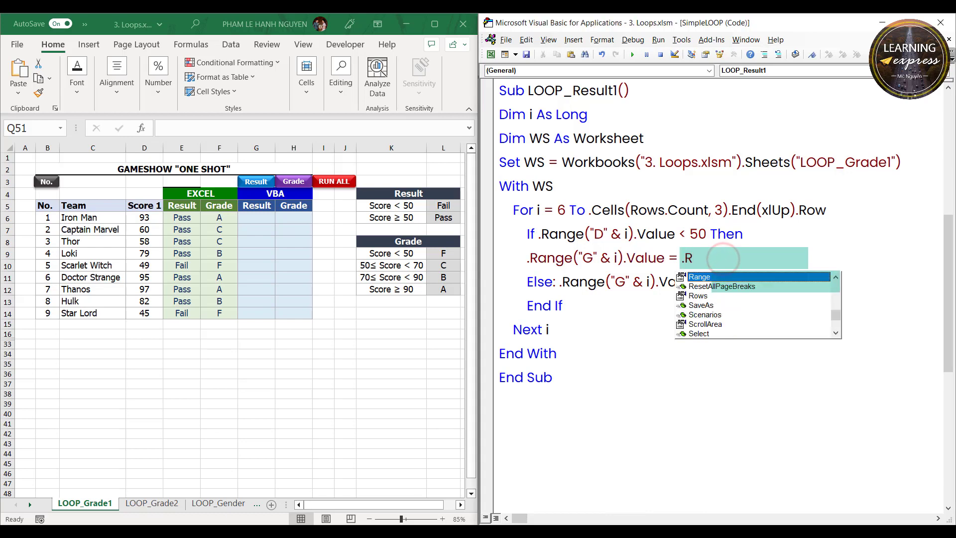
text(ange("L5").Va)
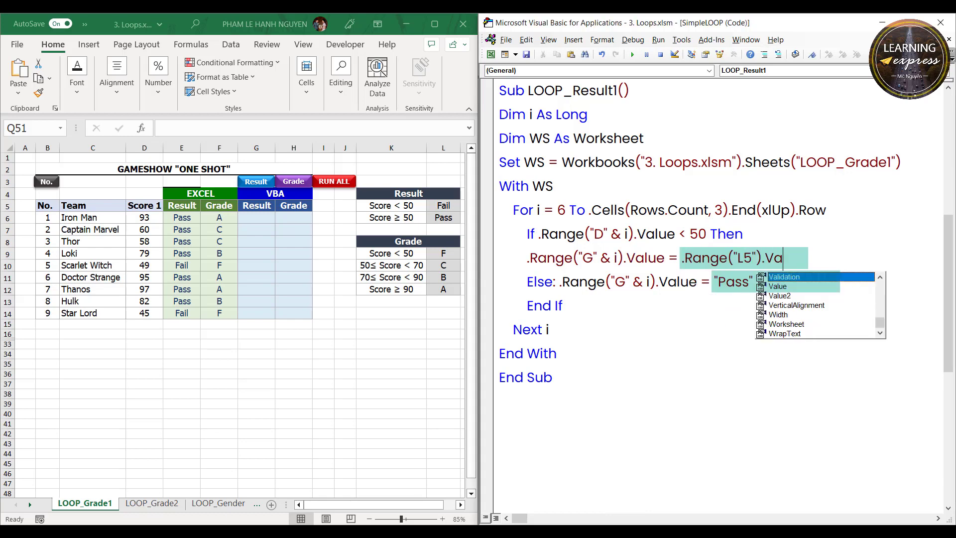
key(Tab)
Replace "Pass" with .Range("L6").Value and run the macro, adding Pass in G13 and Fail in G14.
drag(803, 258, 682, 258)
key(ctrl+c)
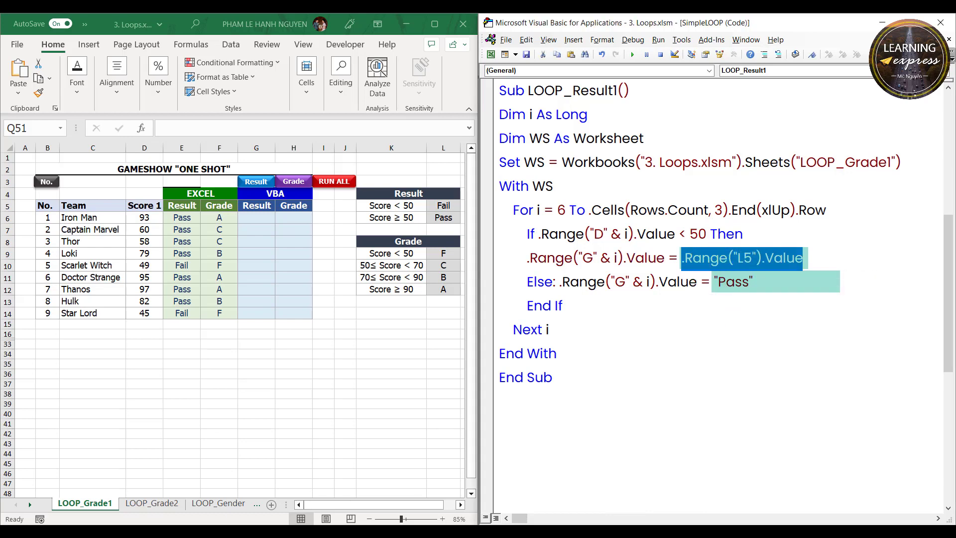
drag(753, 282, 714, 282)
key(Delete)
key(ctrl+v)
click(763, 282)
key(BackSpace)
text(6)
key(Down)
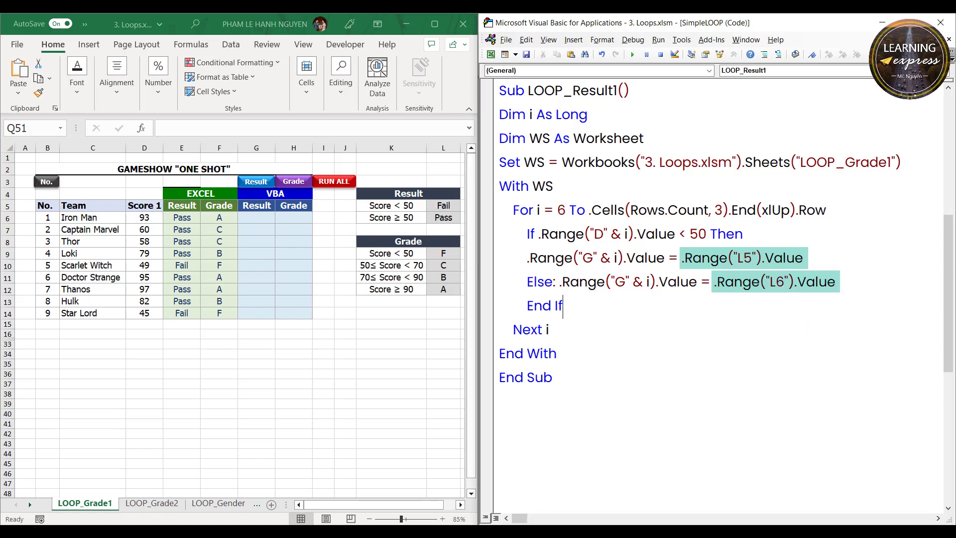
key(F5)
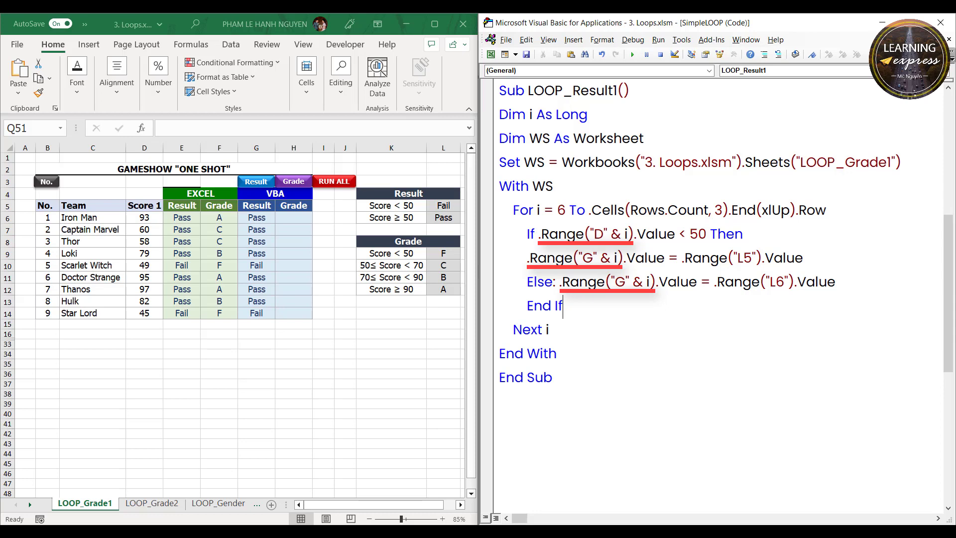
Change .Range("D" & i) to .Cells(i, 4) and the Fail line's column G reference to .Cells(i, 7).
drag(629, 234, 538, 234)
text(.Cells(i, 4)
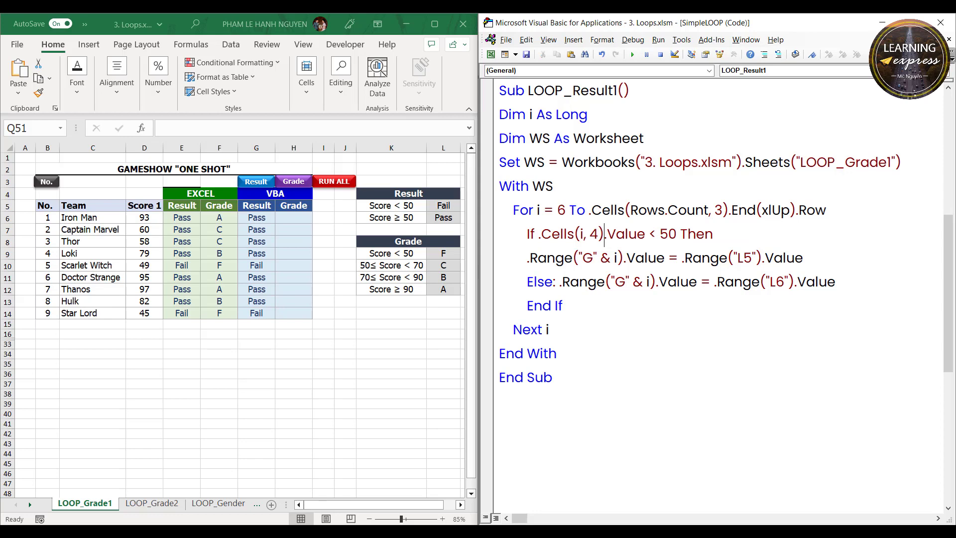
mouse_move(604, 234)
mouse_down()
mouse_move(539, 234)
mouse_move(622, 258)
mouse_up()
text(.Cells(i, 4))
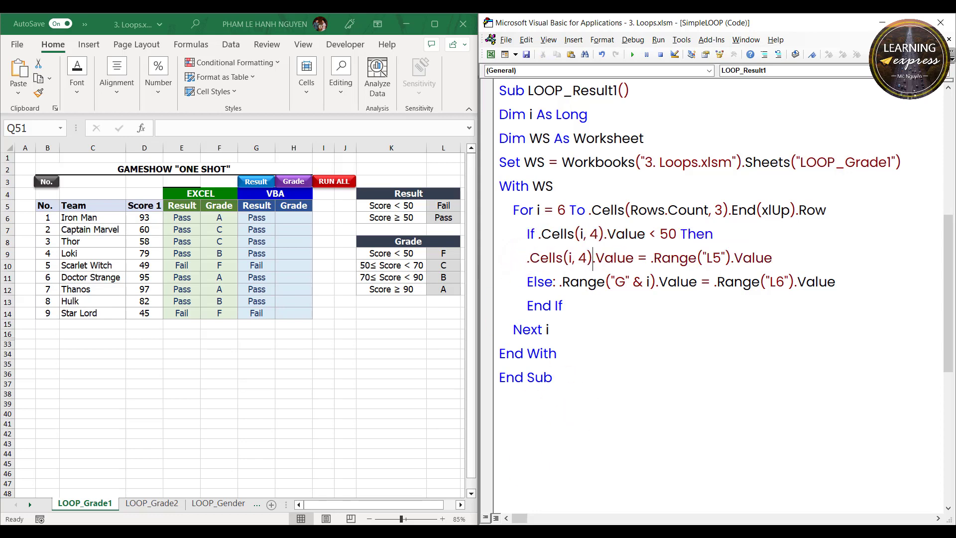
key(Left)
key(Left)
key(BackSpace)
text(7)
Use .Cells(i, 7) on the Else line too, then run LOOP_Result1 and LOOP_Grade1 with F5.
key(shift+Right)
key(shift+Home)
key(ctrl+c)
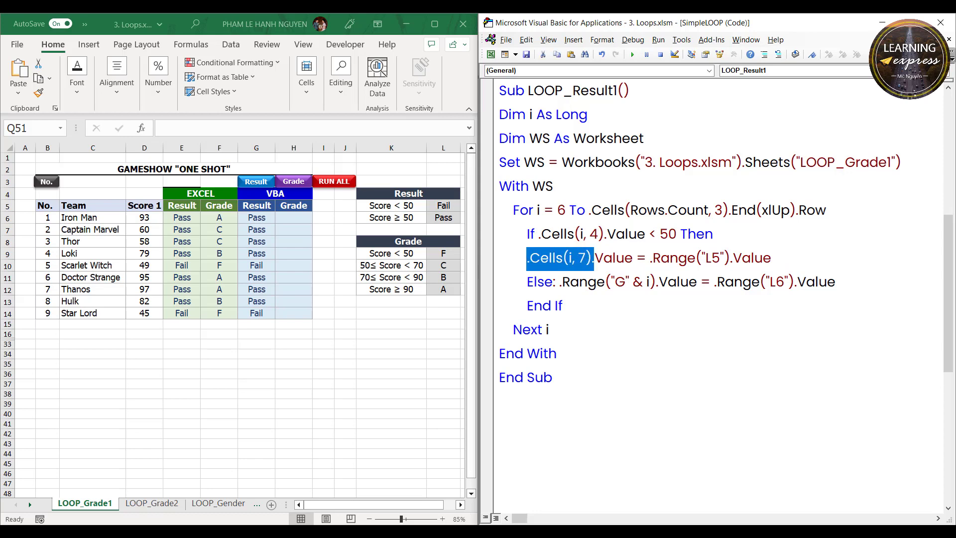
key(Down)
key(ctrl+shift+Right)
key(ctrl+shift+Right)
key(ctrl+shift+Right)
key(ctrl+v)
key(Down)
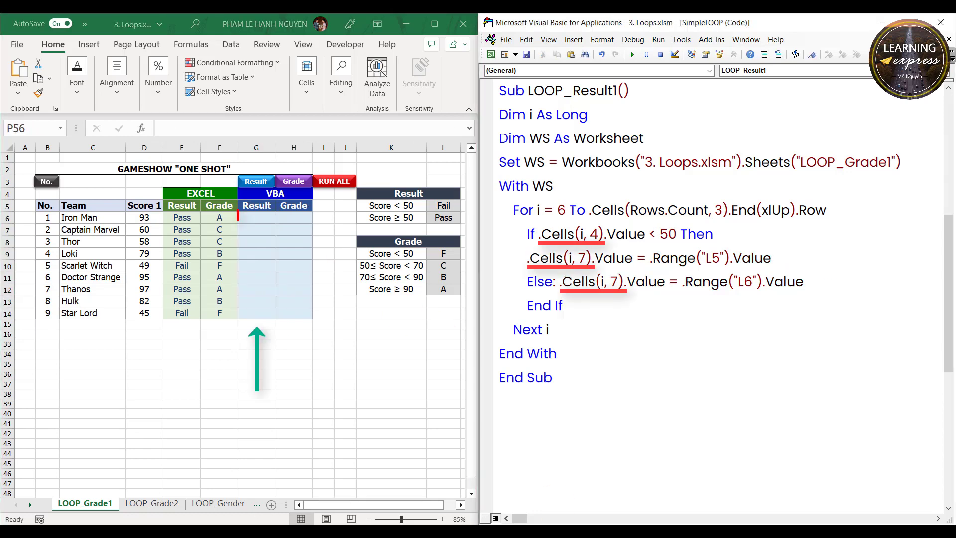
key(F5)
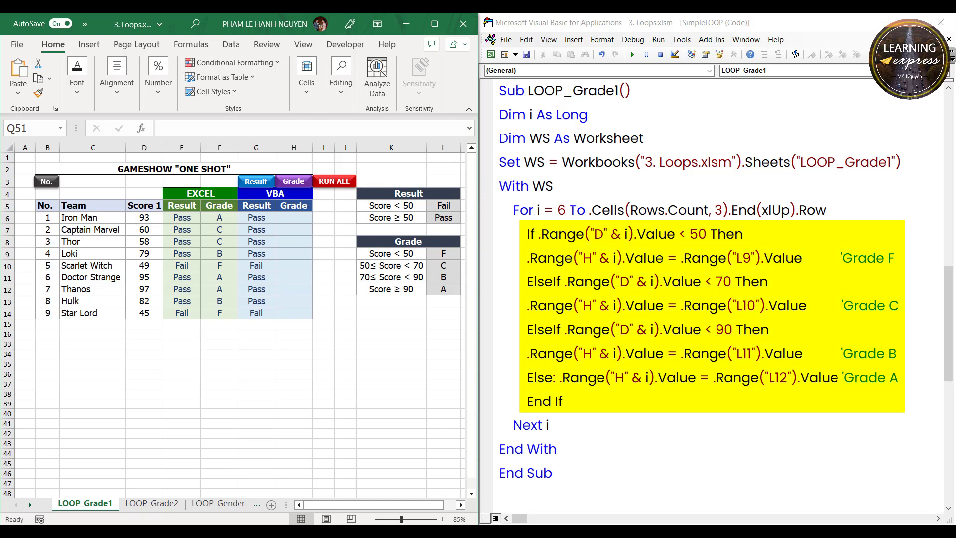
key(F5)
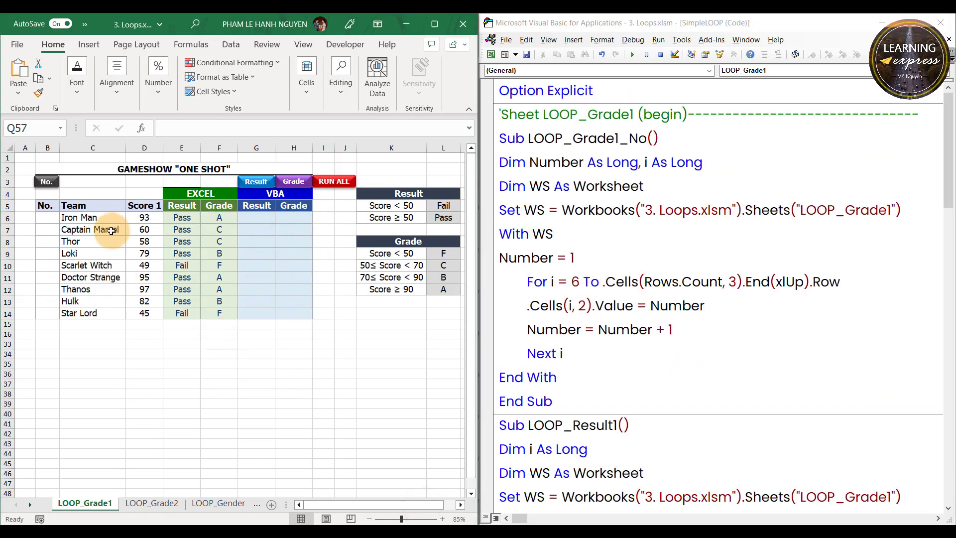
Assign the LOOP_Grade1_No macro to the No. button.
right_click(46, 181)
click(59, 440)
click(50, 348)
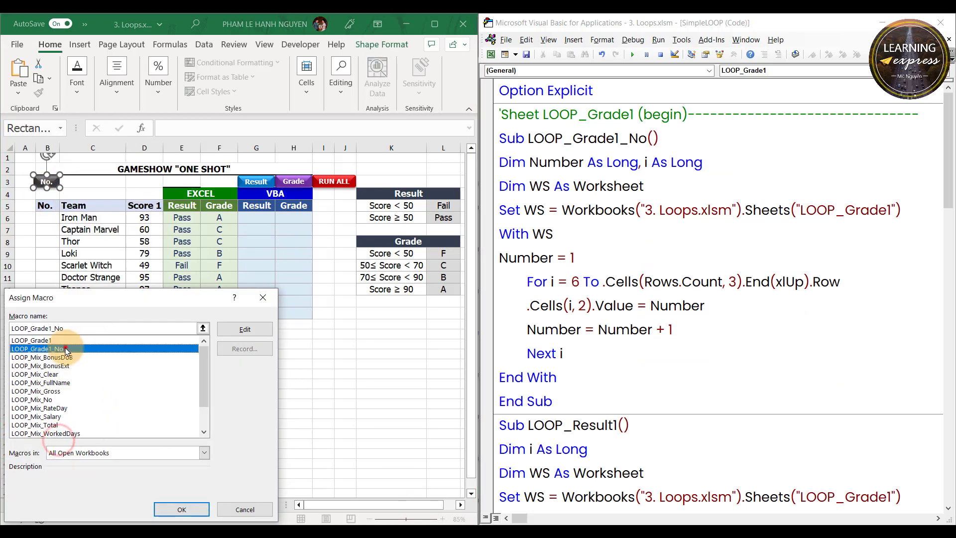
click(181, 509)
scroll(620, 367, down, 2)
scroll(623, 369, down, 1)
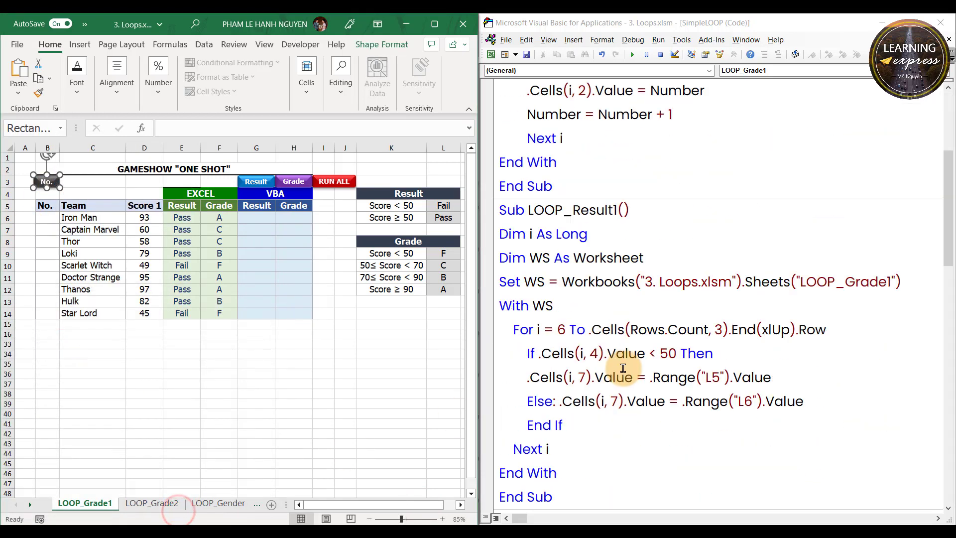
Assign the LOOP_Result1 macro to the Result button.
right_click(256, 181)
click(269, 395)
drag(330, 369, 331, 403)
click(180, 407)
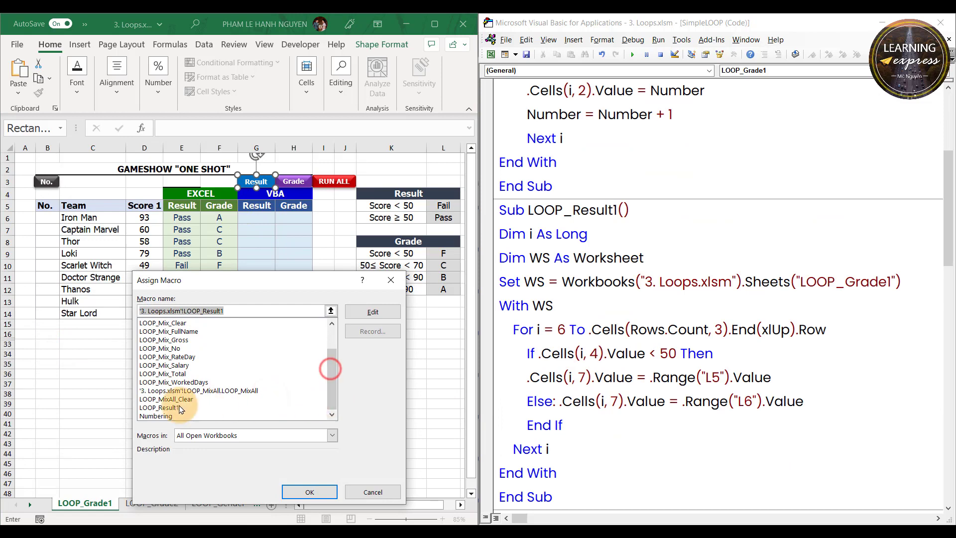
click(309, 492)
scroll(619, 373, down, 2)
scroll(617, 366, down, 2)
Assign the LOOP_Grade1 macro to the Grade shape.
click(294, 182)
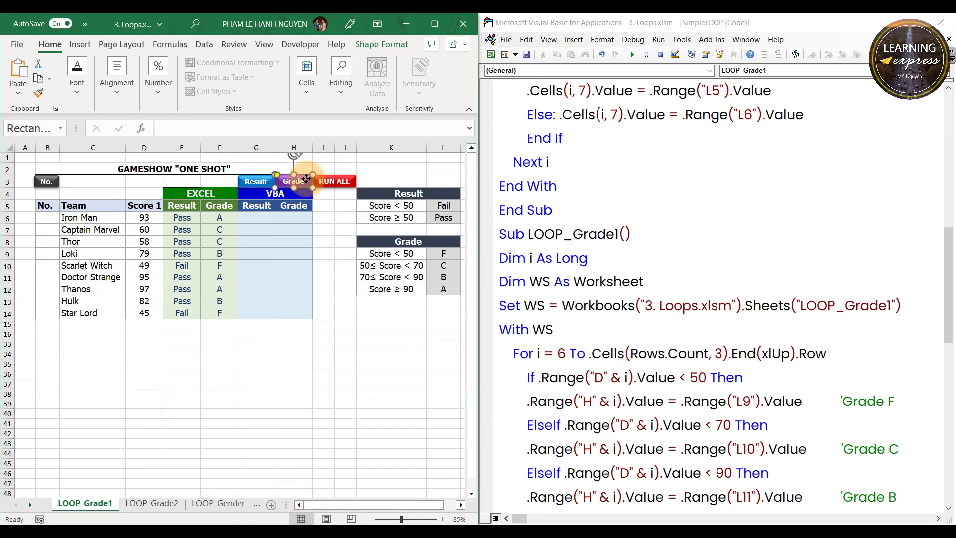
right_click(294, 182)
click(275, 438)
click(241, 340)
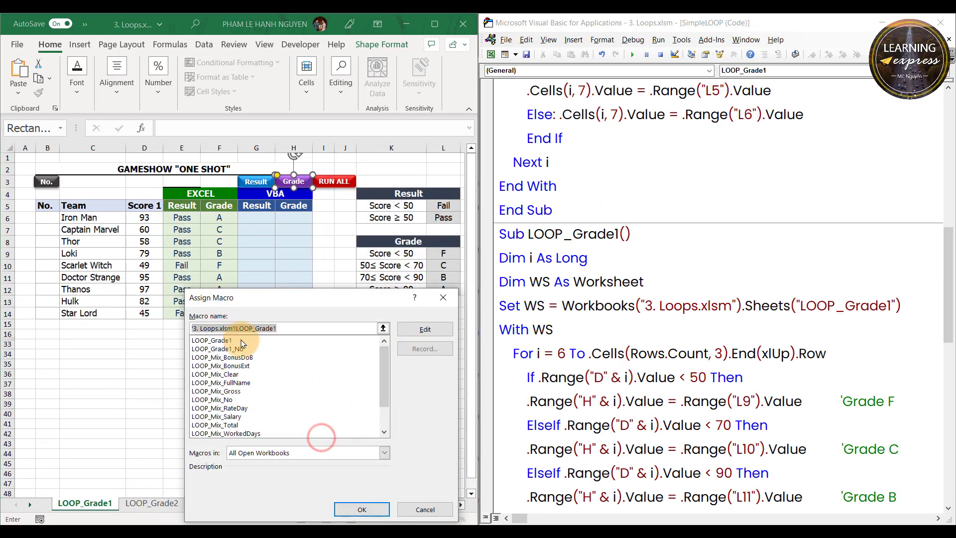
click(362, 509)
Run the No., Result and Grade buttons to fill numbers 1–9, Pass/Fail and grades.
click(51, 182)
click(256, 182)
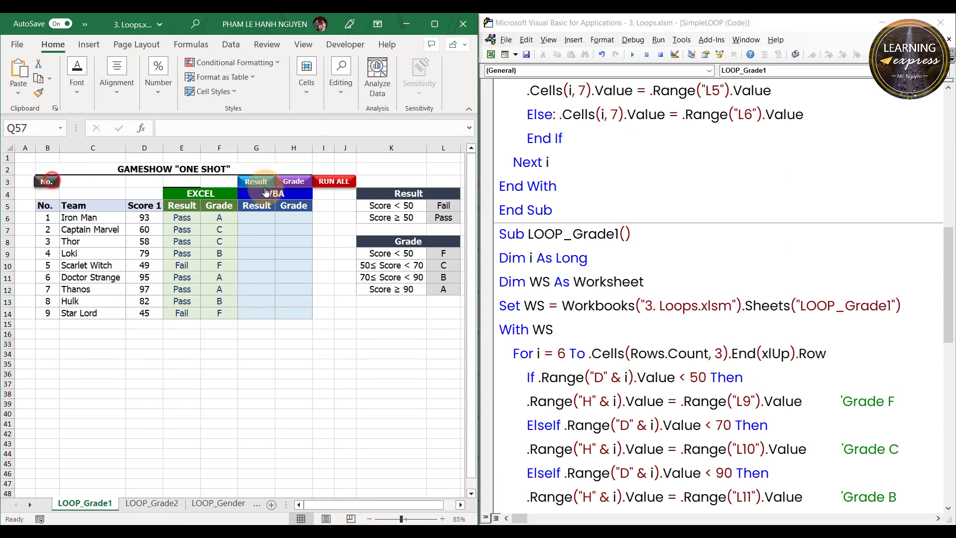
click(293, 181)
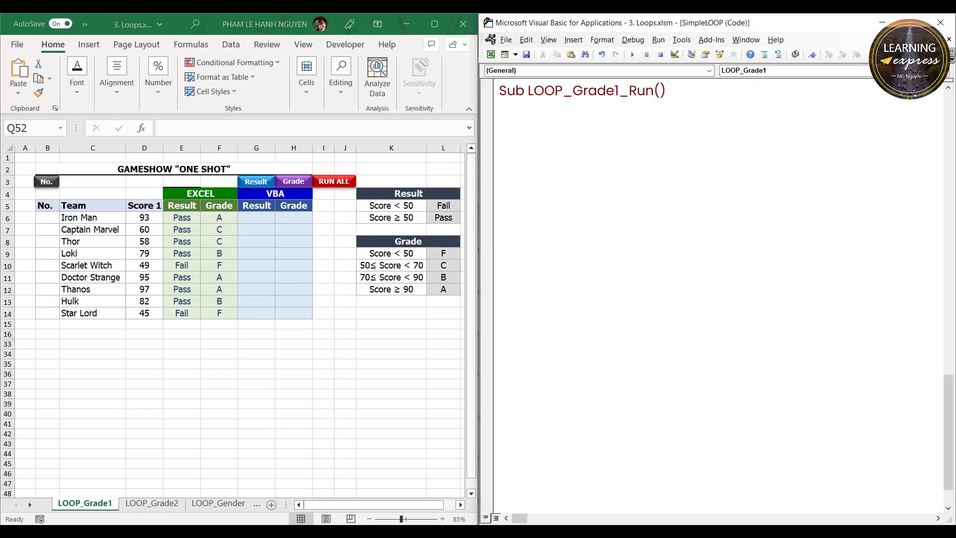
Start a LOOP_Grade1_Run procedure containing a LOOP_Grade1_No call.
key(Return)
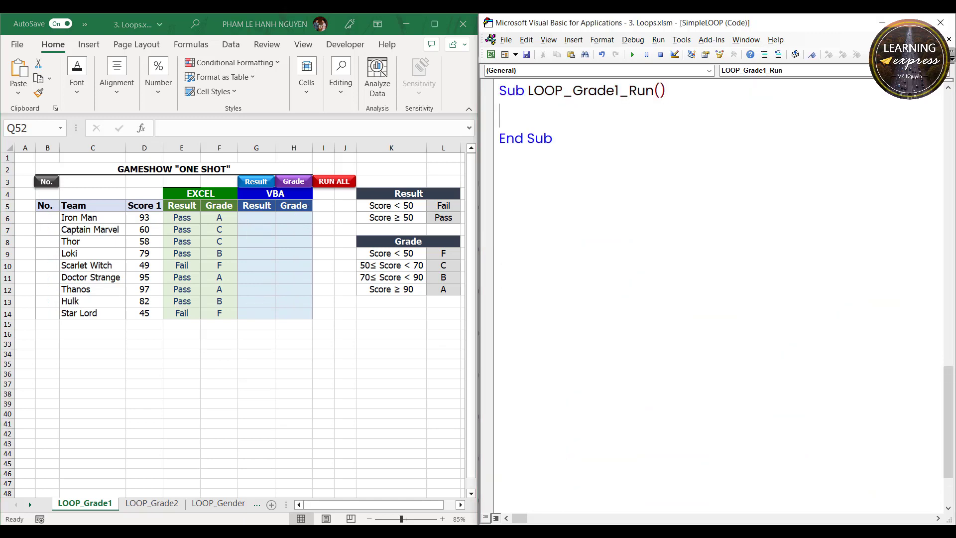
drag(528, 138, 646, 139)
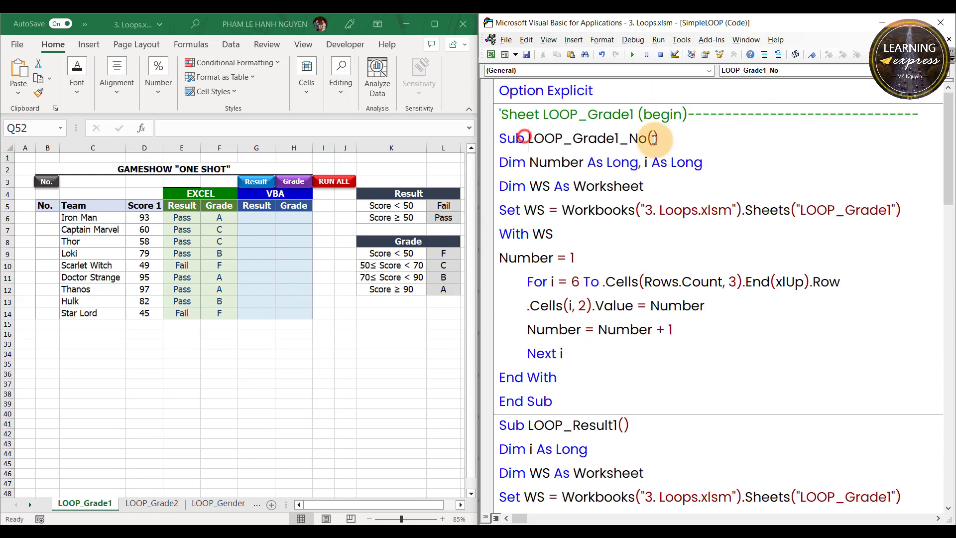
key(ctrl+c)
scroll(683, 150, down, 4)
scroll(597, 224, down, 10)
click(546, 297)
key(ctrl+v)
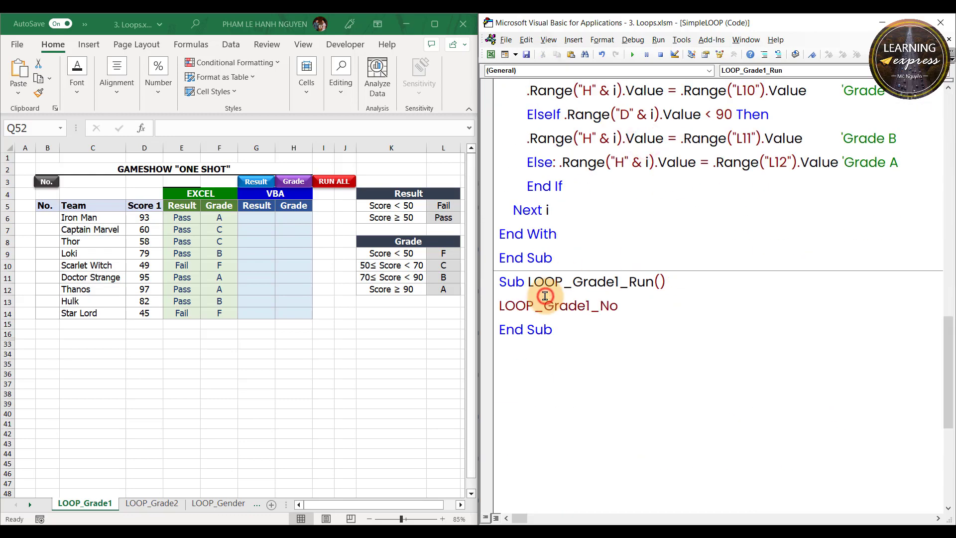
Add LOOP_Result1 and LOOP_Grade1 calls to LOOP_Grade1_Run.
scroll(628, 264, up, 5)
scroll(628, 264, up, 2)
drag(526, 209, 617, 212)
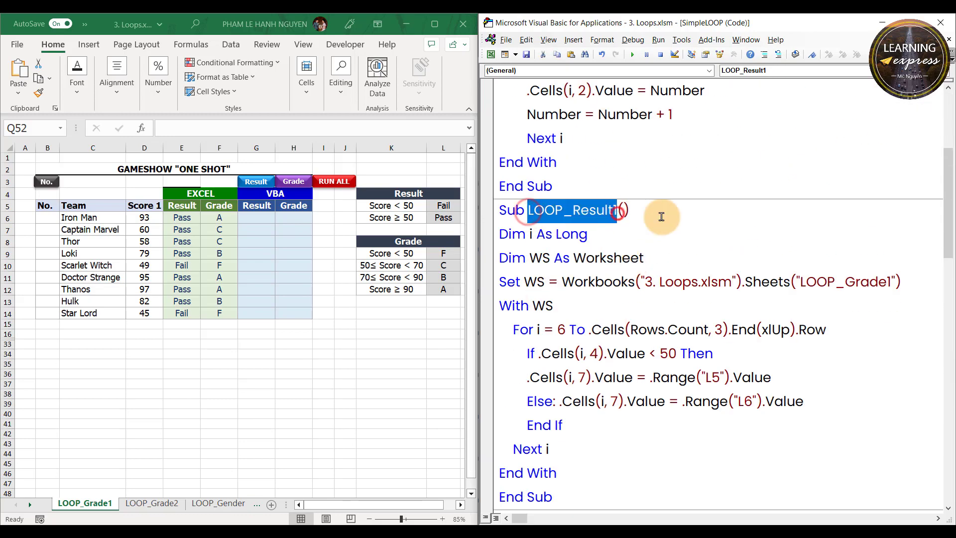
key(ctrl+c)
scroll(664, 214, down, 15)
click(553, 189)
key(ctrl+v)
scroll(668, 218, up, 6)
drag(528, 162, 618, 165)
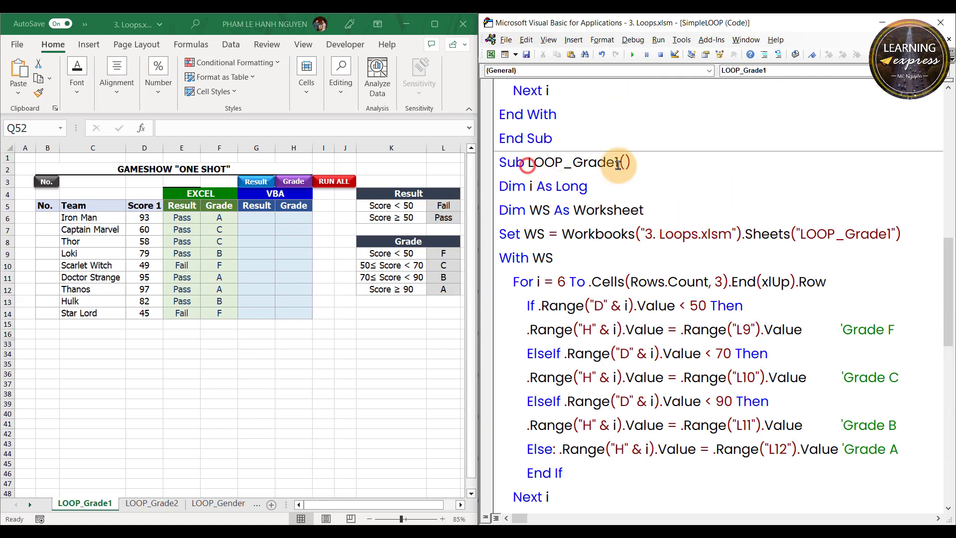
scroll(667, 176, down, 3)
scroll(668, 176, down, 2)
click(520, 276)
key(ctrl+v)
click(594, 301)
Assign LOOP_Grade1_Run to the RUN ALL shape and run it to fill the table.
scroll(594, 301, down, 2)
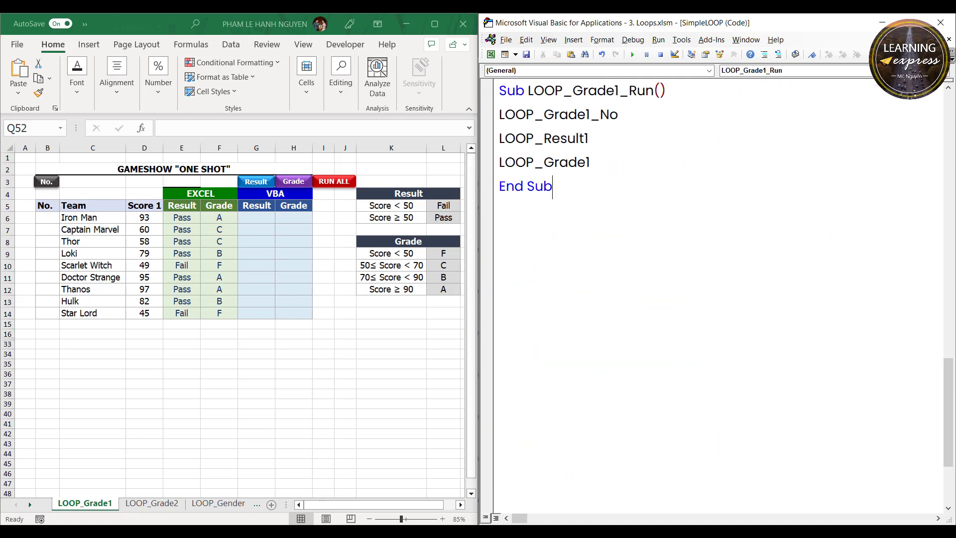
right_click(345, 185)
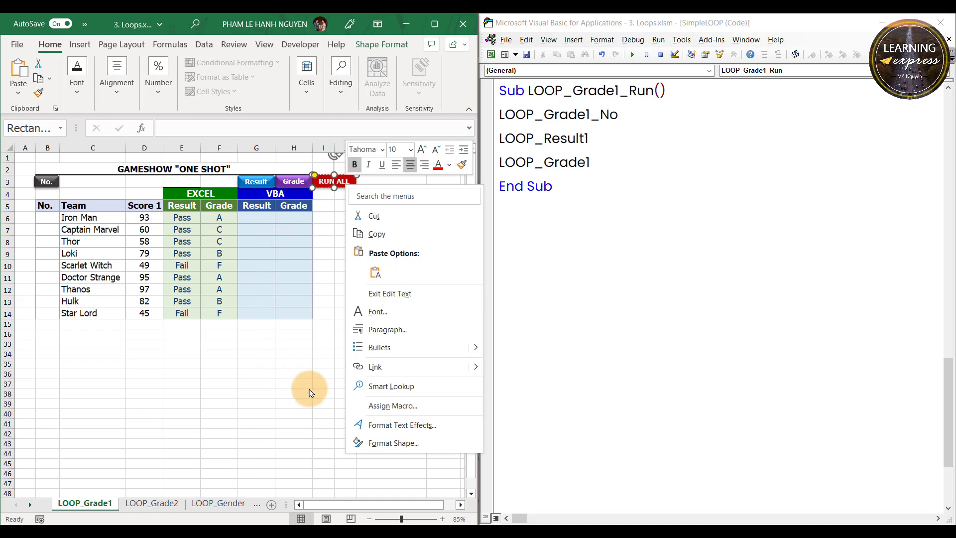
click(356, 408)
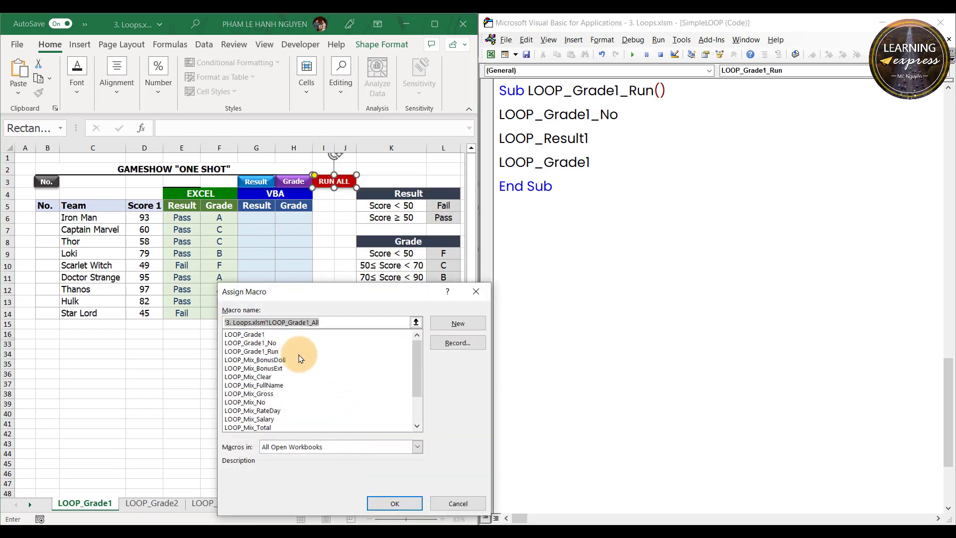
click(274, 352)
click(394, 503)
key(Escape)
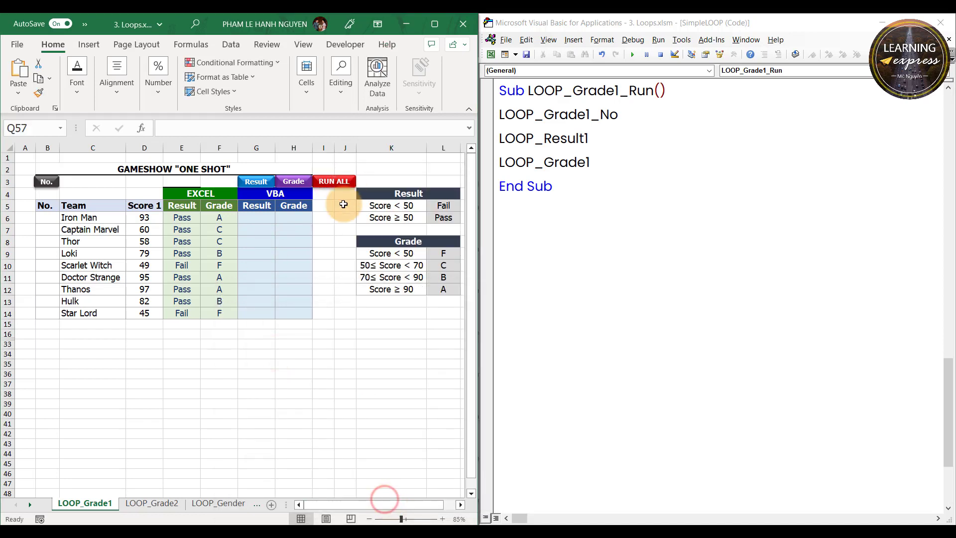
click(350, 185)
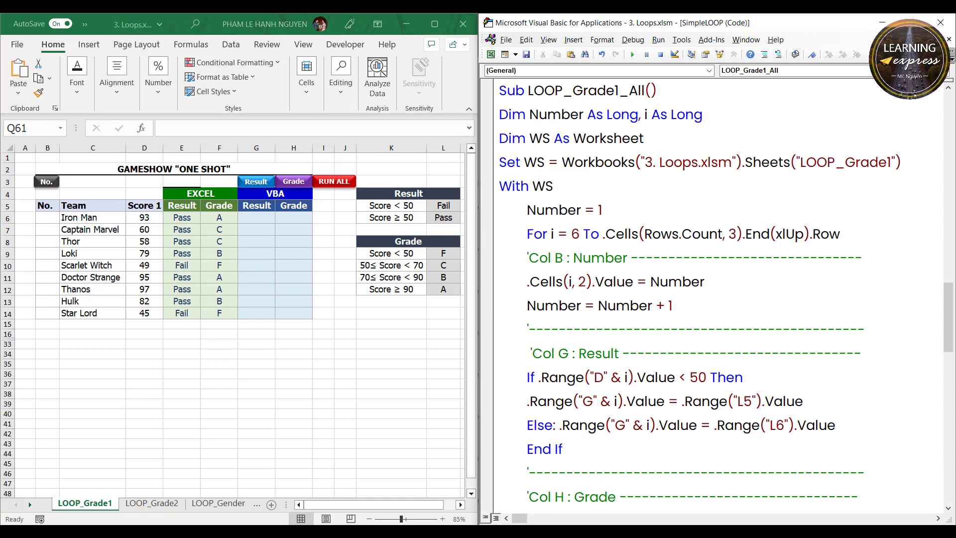
Scroll down through the LOOP_Grade1_All macro code to review it.
click(948, 510)
click(948, 510)
click(948, 510)
click(948, 510)
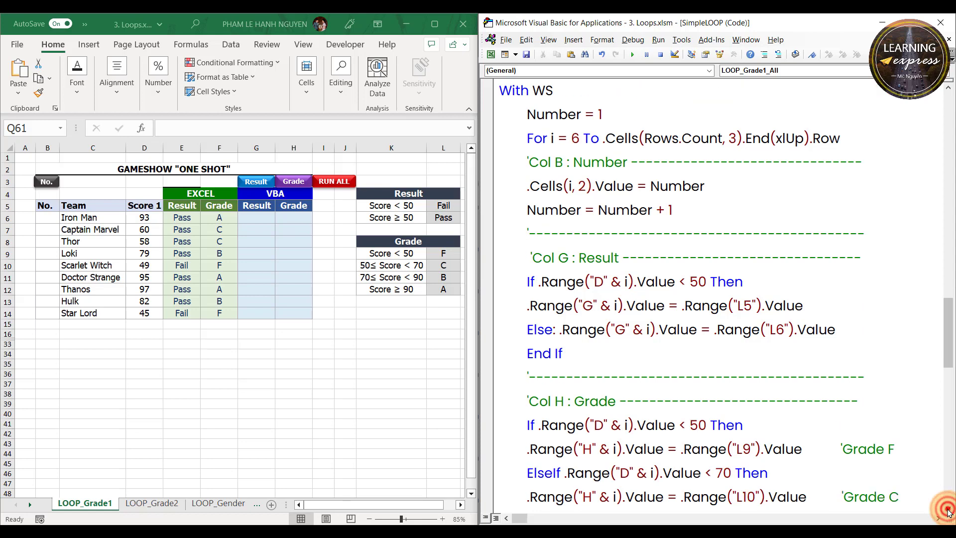
click(948, 510)
click(948, 510)
click(948, 510)
click(948, 510)
click(948, 510)
click(948, 510)
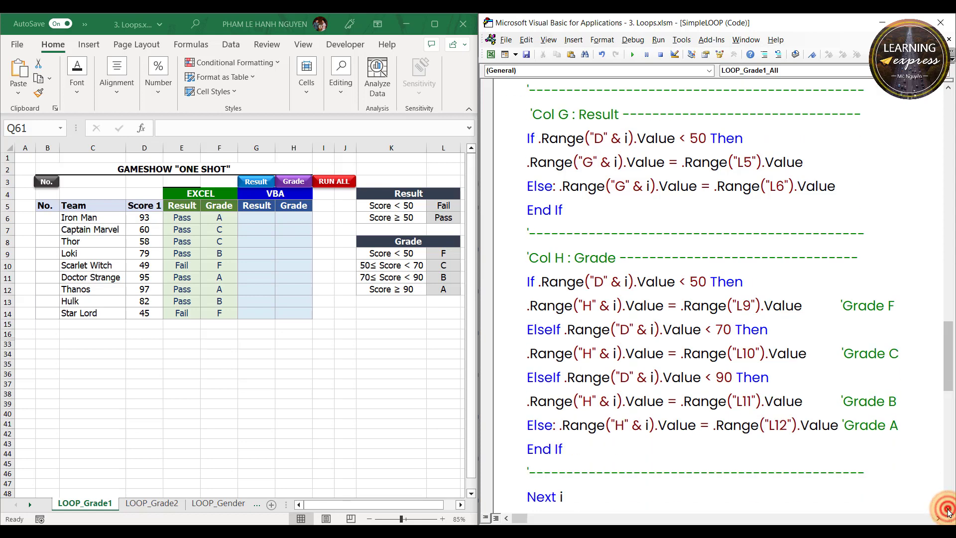
click(948, 510)
click(948, 509)
click(948, 510)
click(948, 510)
click(948, 510)
click(948, 510)
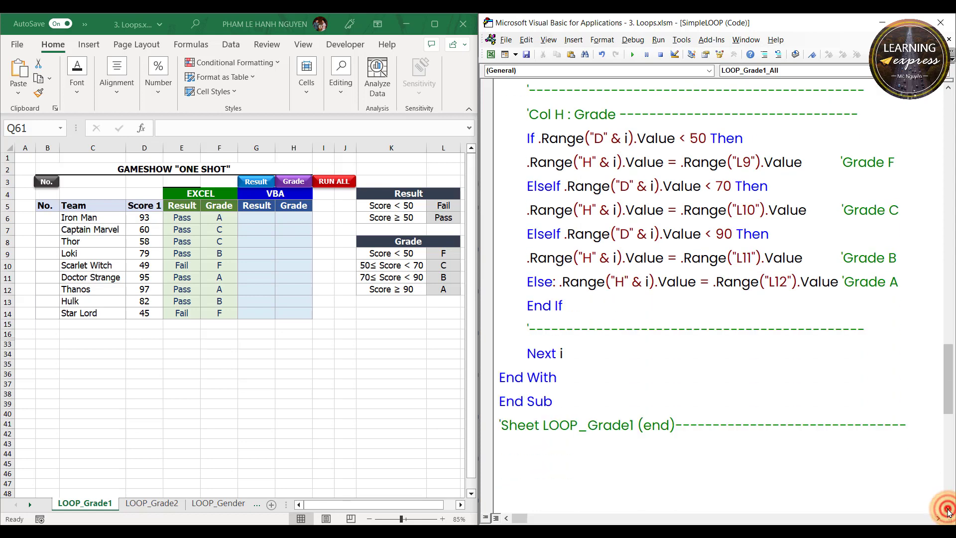
click(948, 510)
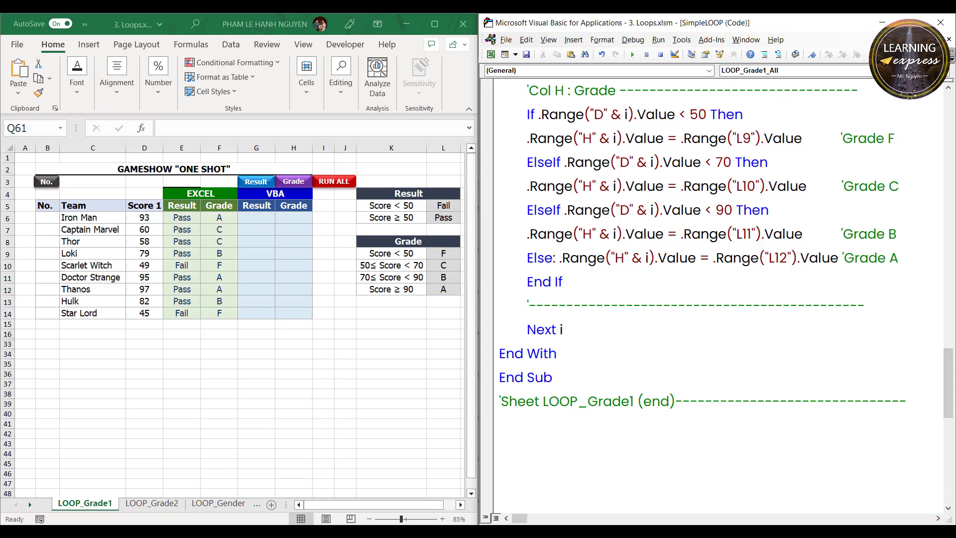
Assign LOOP_Grade1_All to RUN ALL and run it to fill No., VBA Result and Grade.
click(350, 289)
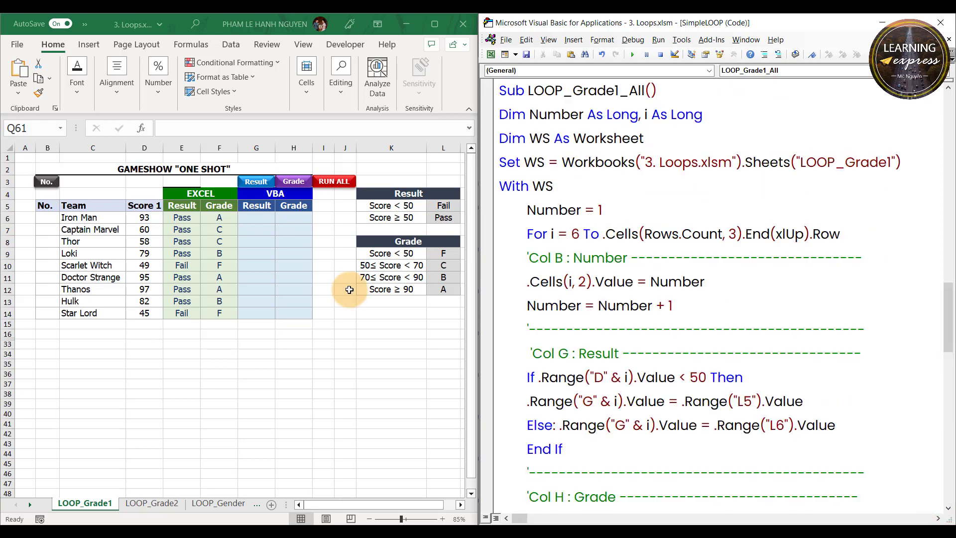
right_click(335, 181)
click(362, 401)
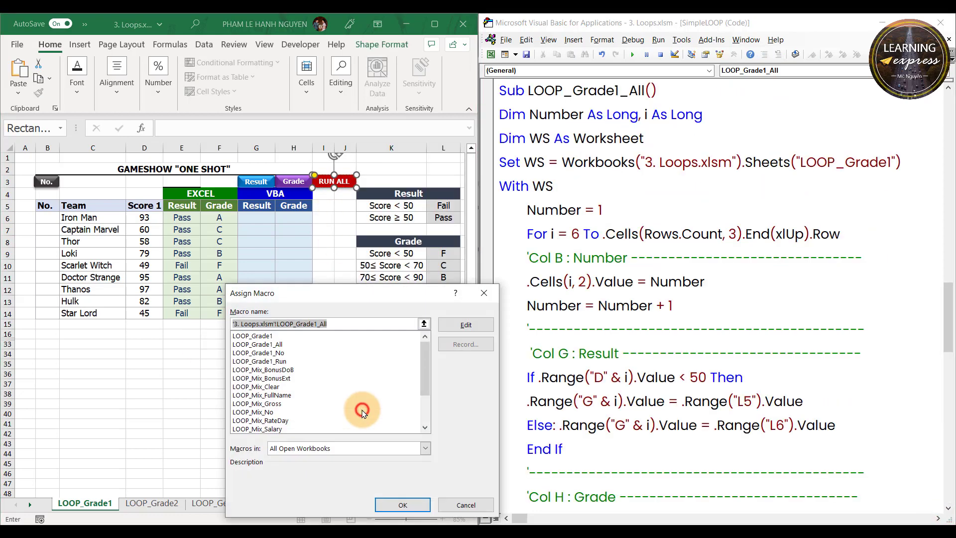
click(278, 344)
click(402, 505)
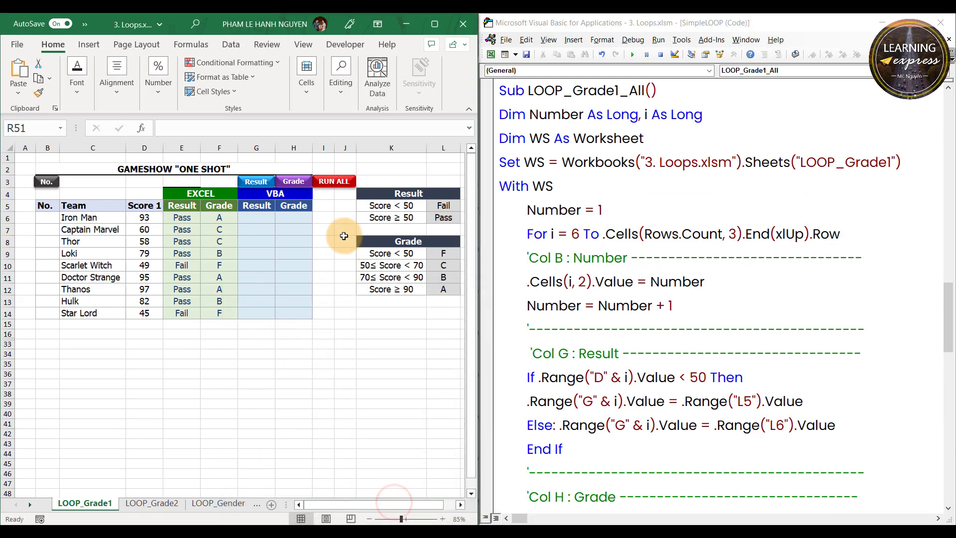
click(351, 185)
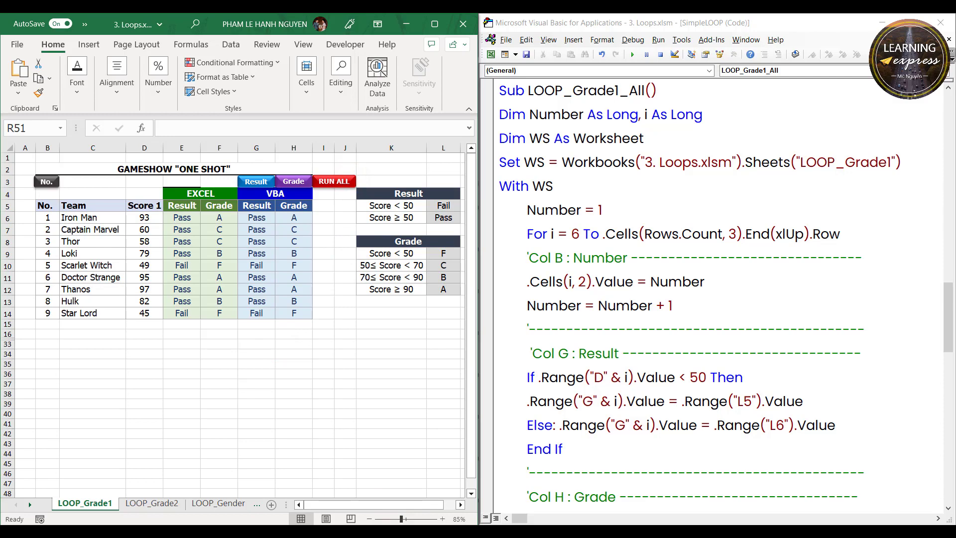
scroll(926, 297, up, 10)
scroll(927, 297, down, 1)
scroll(926, 298, down, 1)
scroll(926, 297, down, 2)
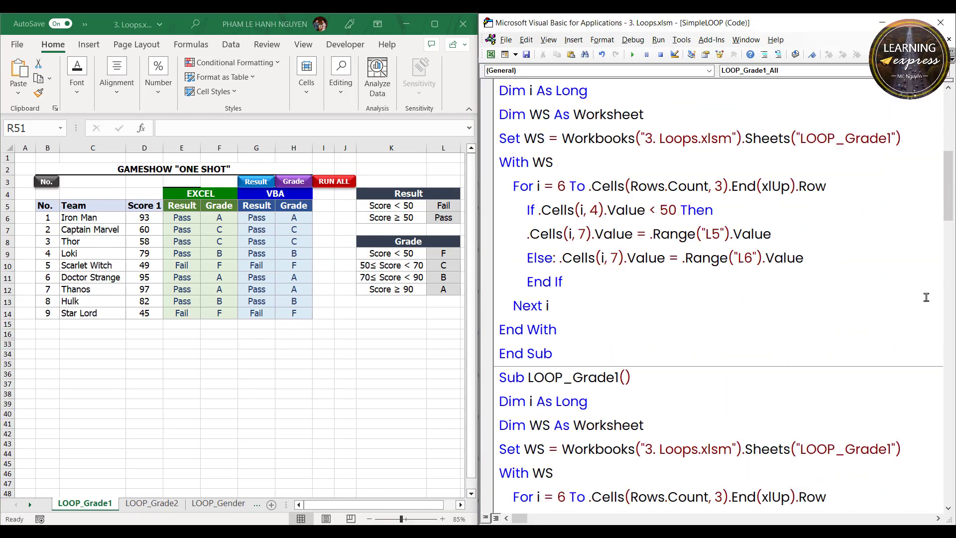
scroll(926, 297, down, 1)
scroll(926, 298, down, 1)
scroll(926, 298, down, 1)
scroll(926, 297, down, 1)
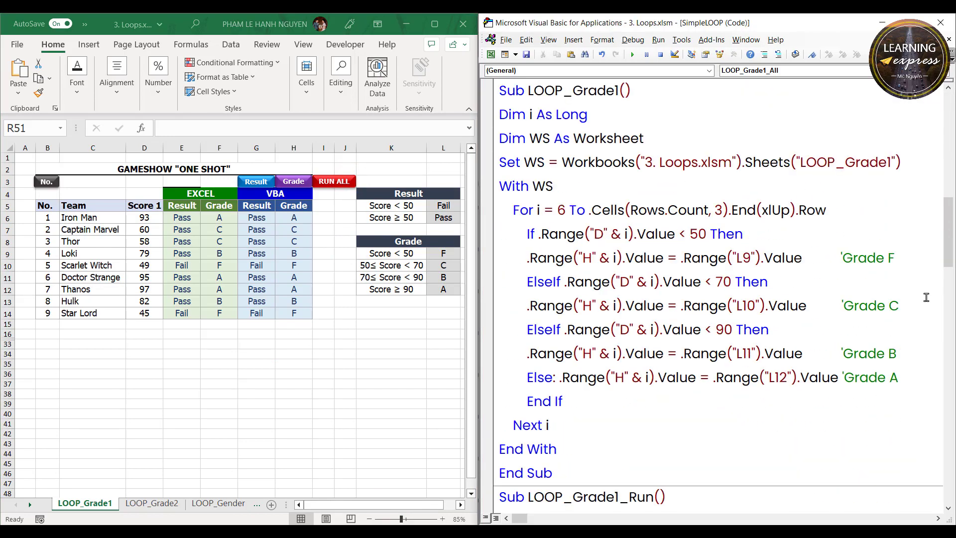
scroll(926, 297, down, 1)
scroll(926, 297, down, 2)
scroll(926, 297, down, 1)
scroll(926, 298, down, 1)
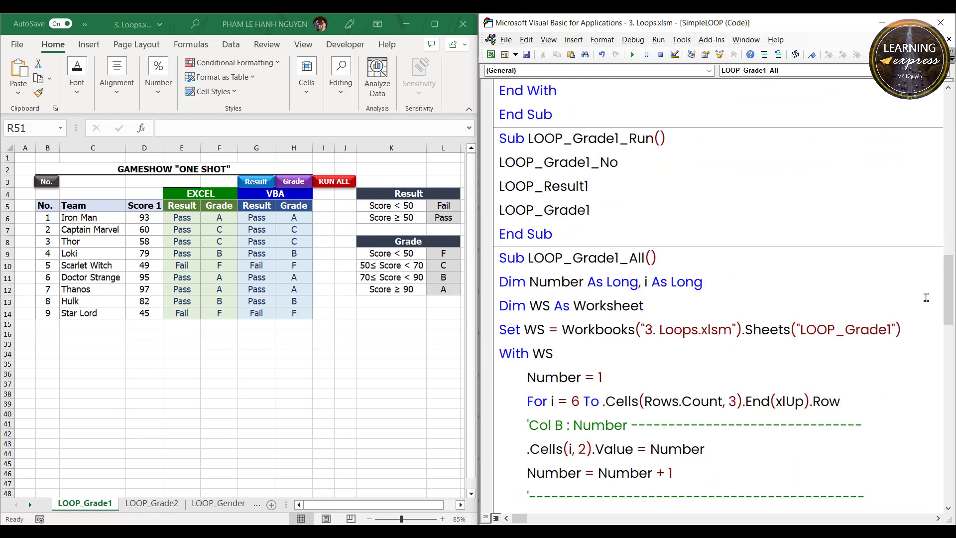
scroll(926, 298, down, 1)
scroll(926, 297, down, 1)
scroll(926, 298, down, 1)
scroll(926, 297, down, 2)
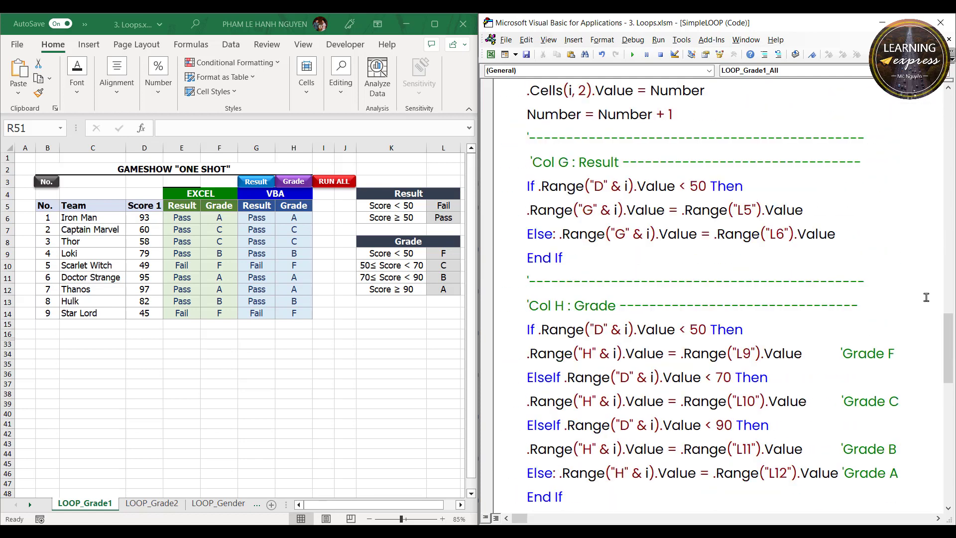
scroll(926, 297, down, 1)
scroll(926, 297, down, 1)
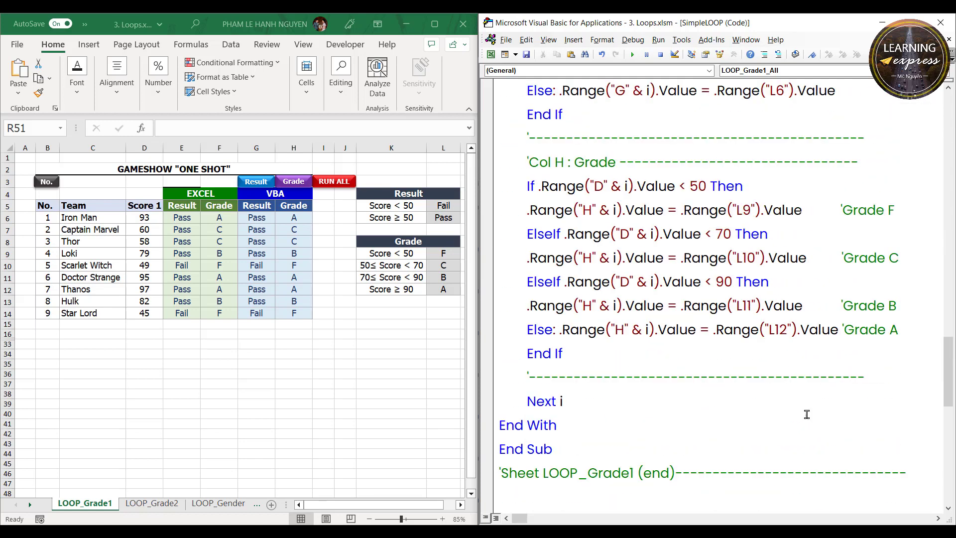